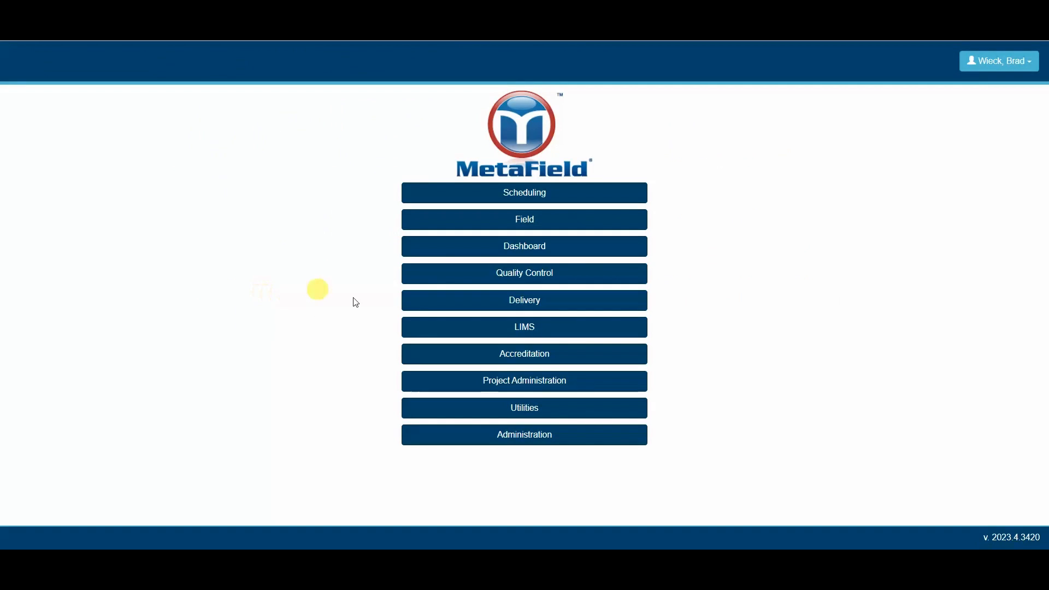
# Step: Open the Delivery report review for project GC990001 South Street Improvements Phase 2
pyautogui.click(586, 310)
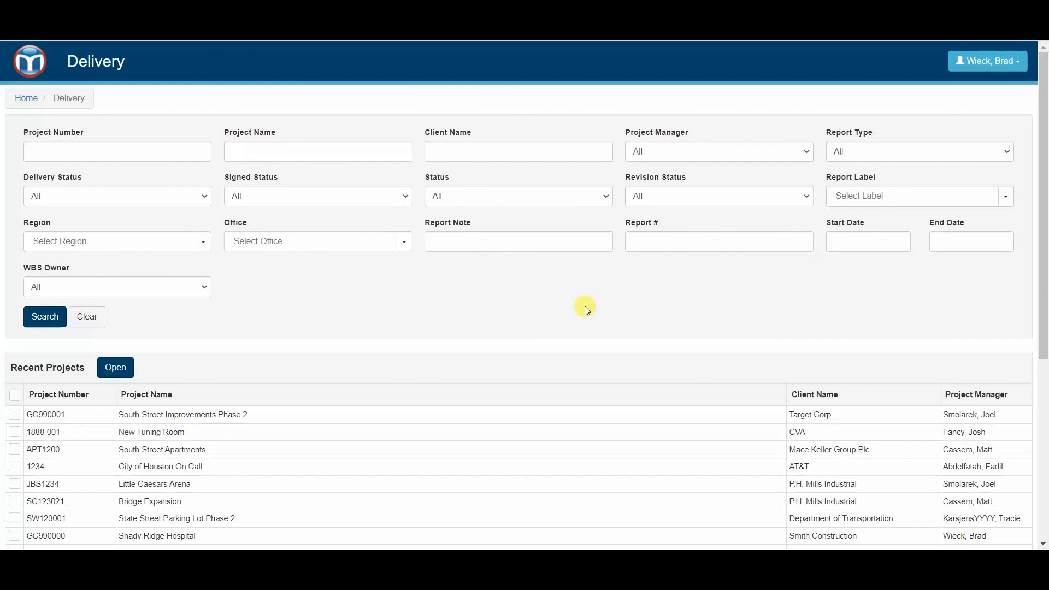
pyautogui.scroll(-1, 82, 360)
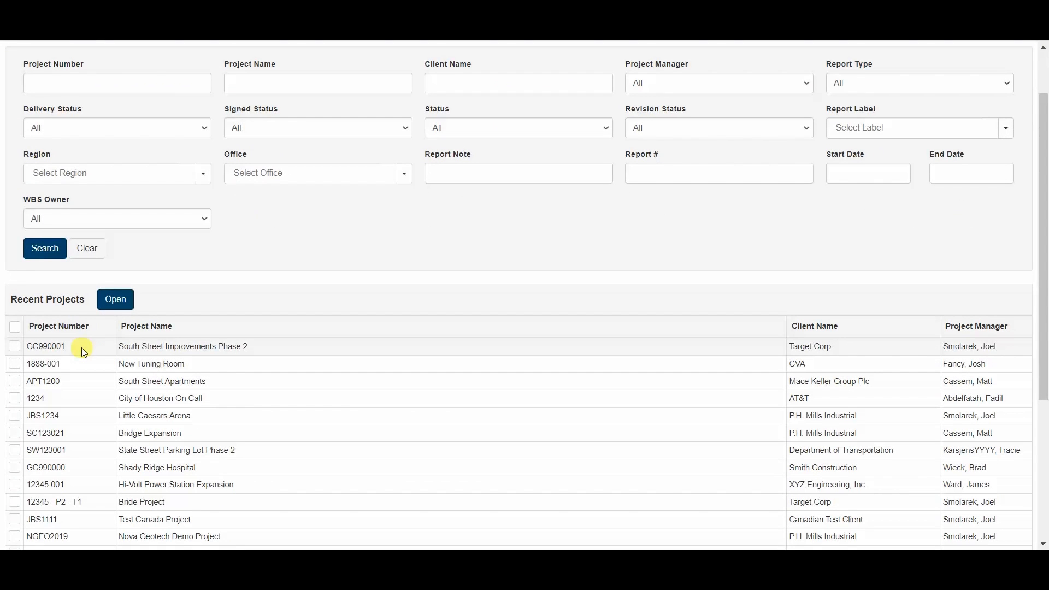
pyautogui.click(77, 345)
pyautogui.click(121, 304)
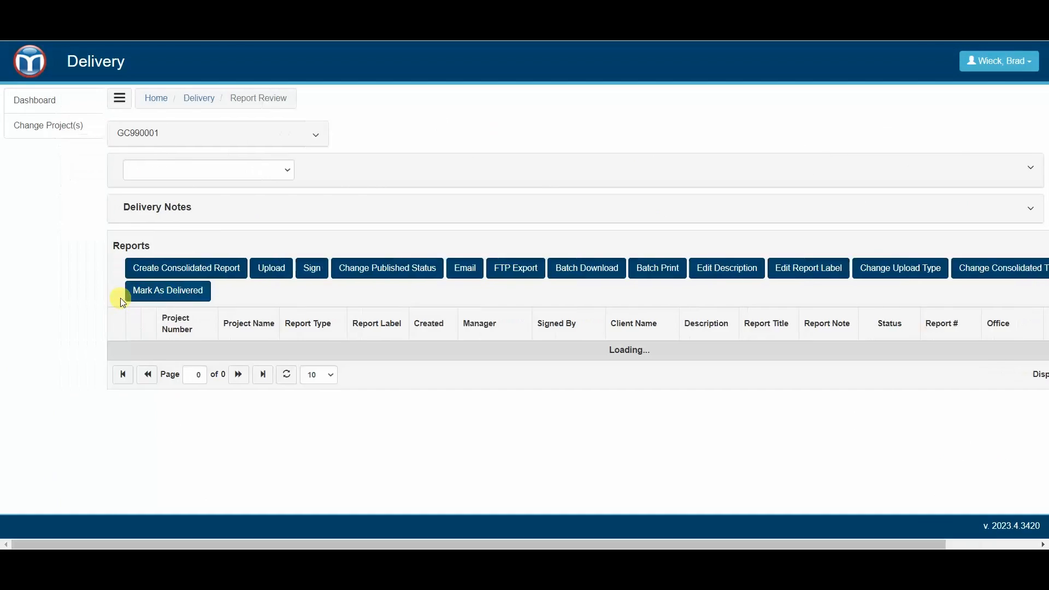
# Step: Download the latest Soil Density - Nuclear Gauge report as a PDF and return home
pyautogui.scroll(-4, 265, 148)
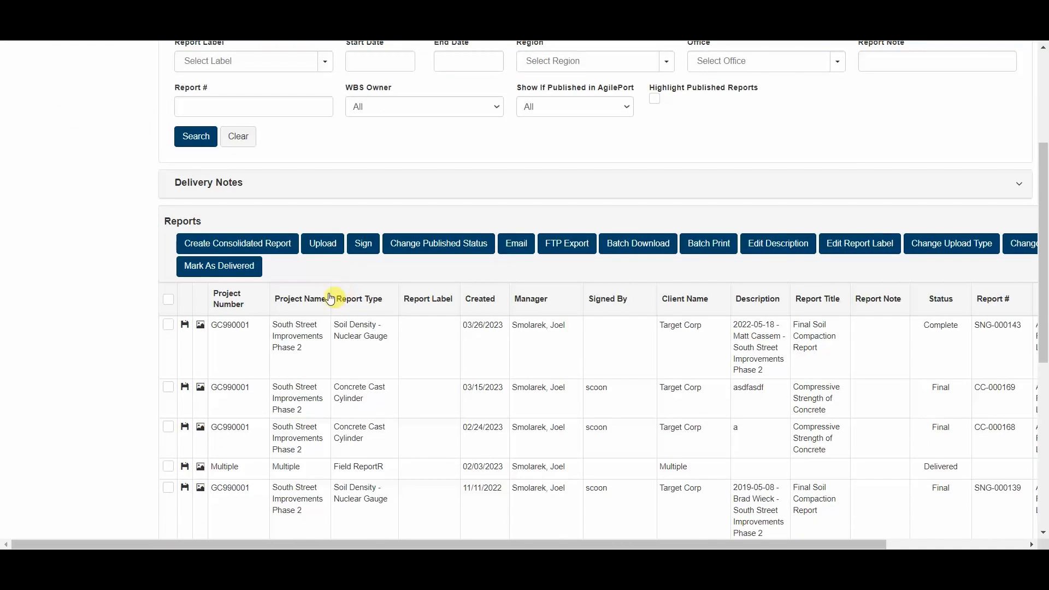
pyautogui.click(592, 323)
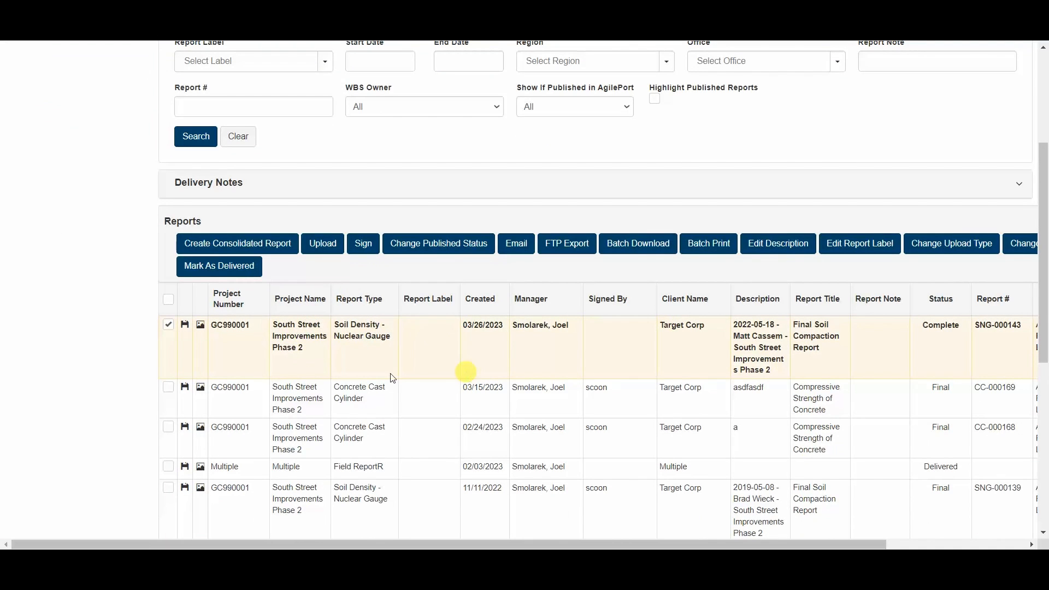
pyautogui.click(185, 326)
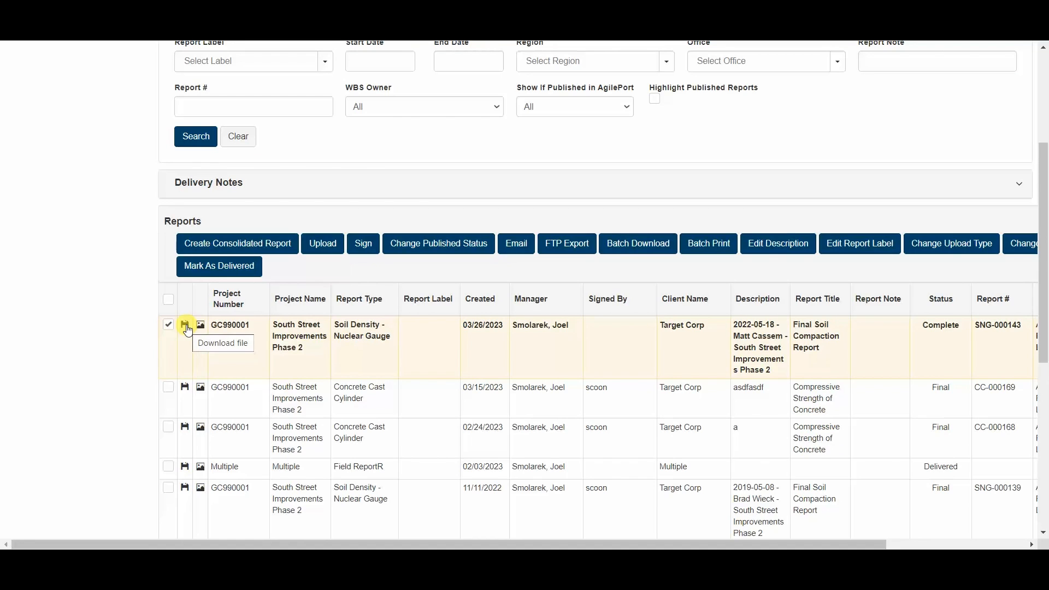
pyautogui.click(185, 326)
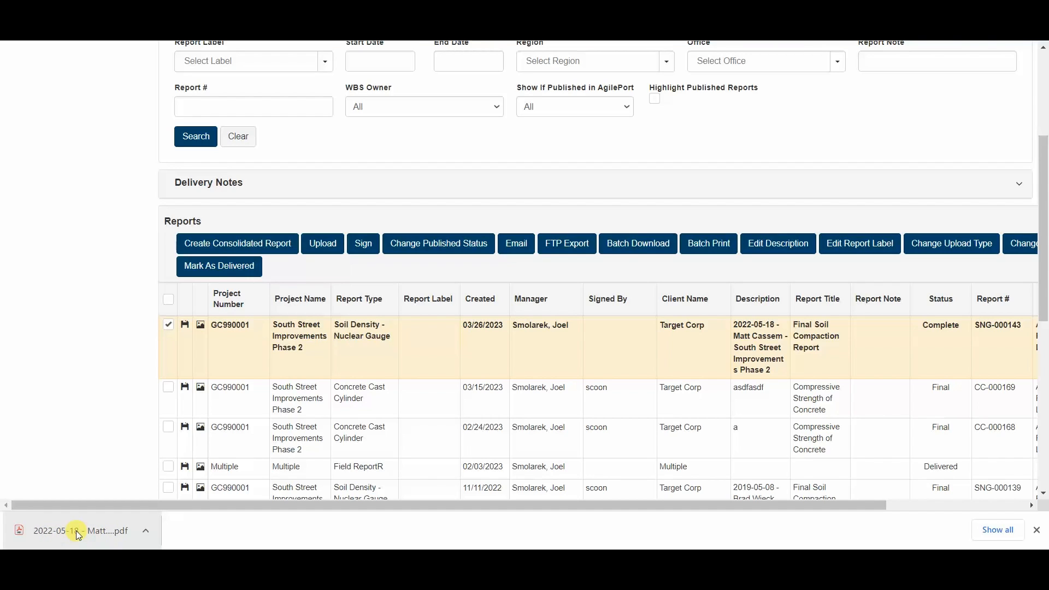
pyautogui.click(1037, 531)
pyautogui.scroll(3, 335, 391)
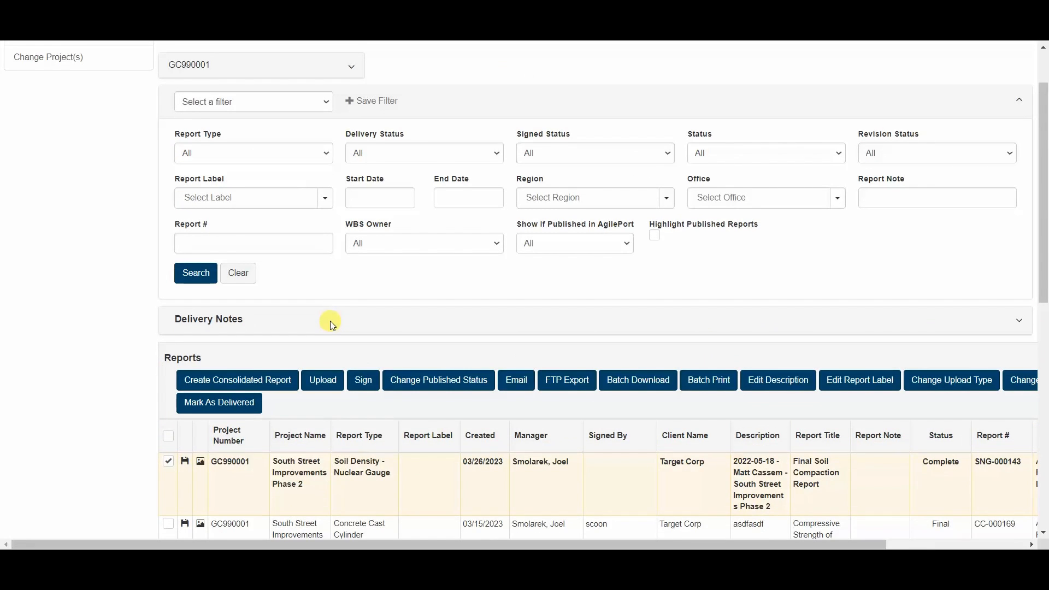
pyautogui.scroll(2, 330, 326)
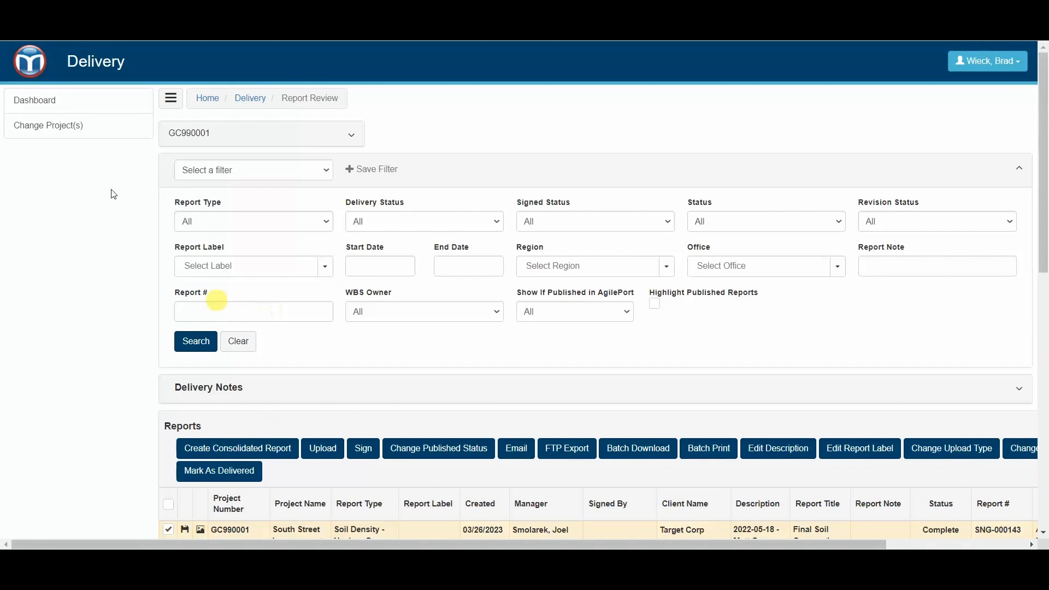
pyautogui.click(30, 66)
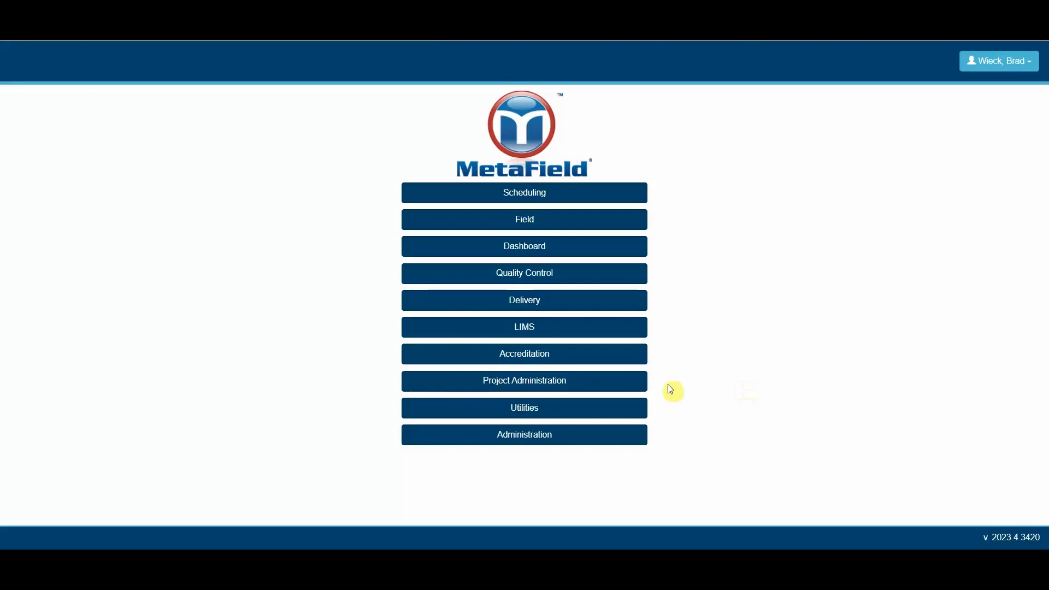
# Step: In Administration, open Reports > Report Types, Discrete list, and select the SNG Soil Density - Nuclear Gauge row
pyautogui.click(465, 444)
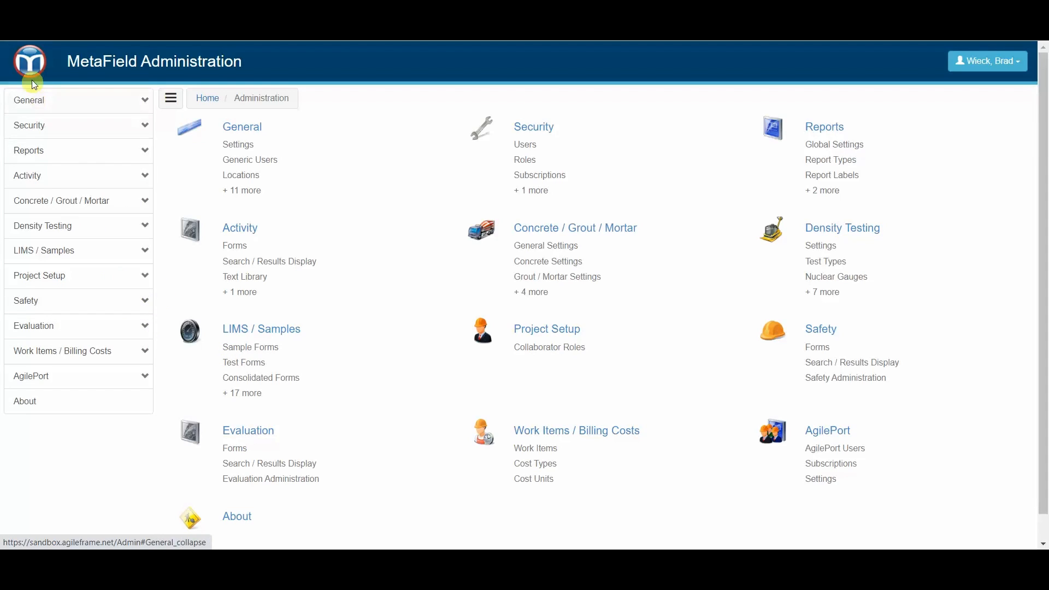
pyautogui.click(37, 154)
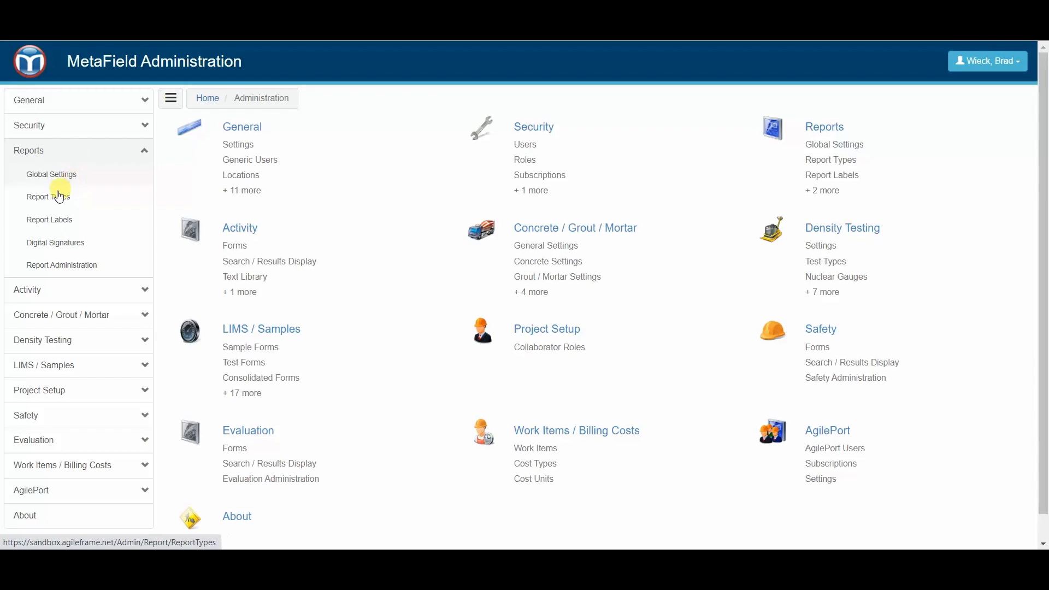
pyautogui.click(77, 197)
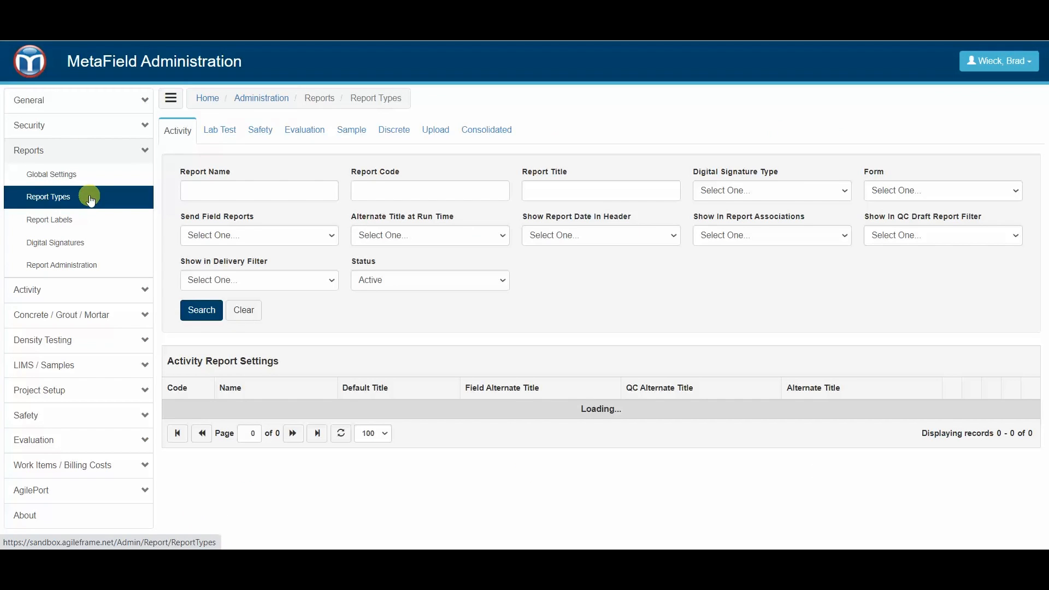
pyautogui.click(387, 134)
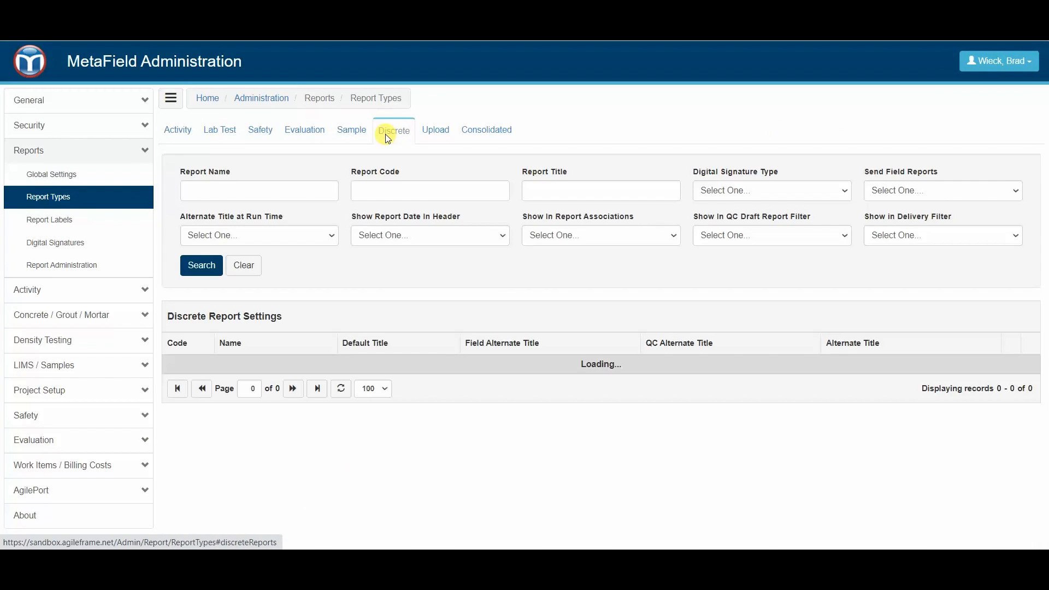
pyautogui.scroll(-1, 390, 362)
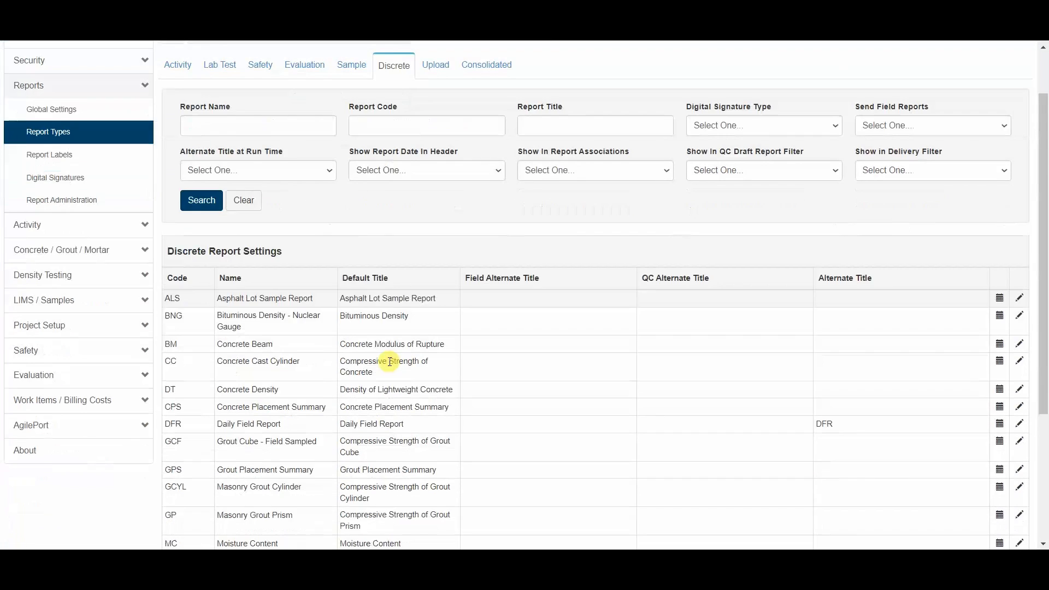
pyautogui.scroll(-2, 390, 362)
pyautogui.scroll(-1, 420, 338)
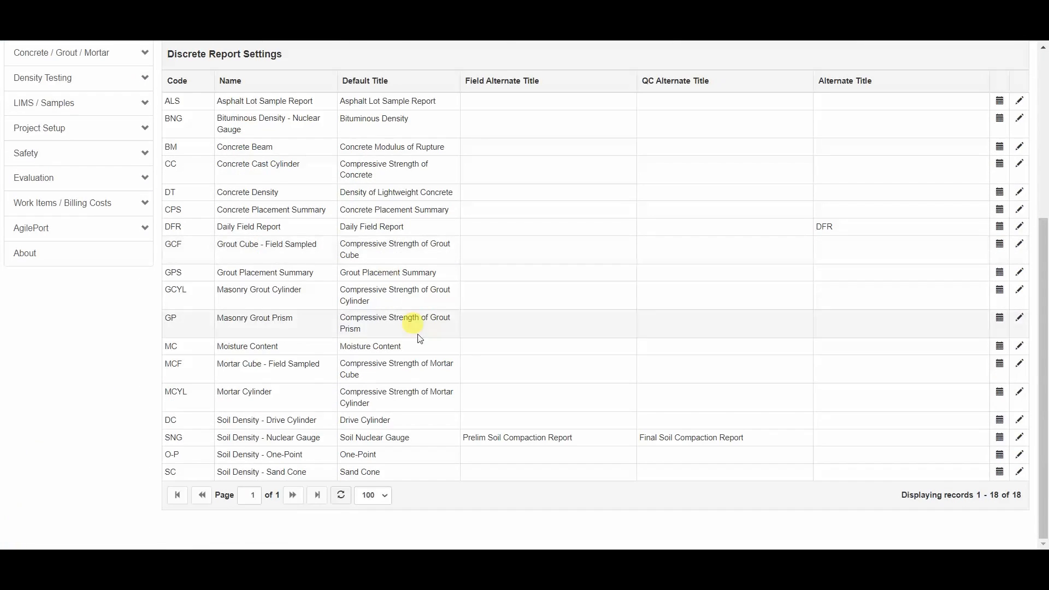
pyautogui.click(357, 443)
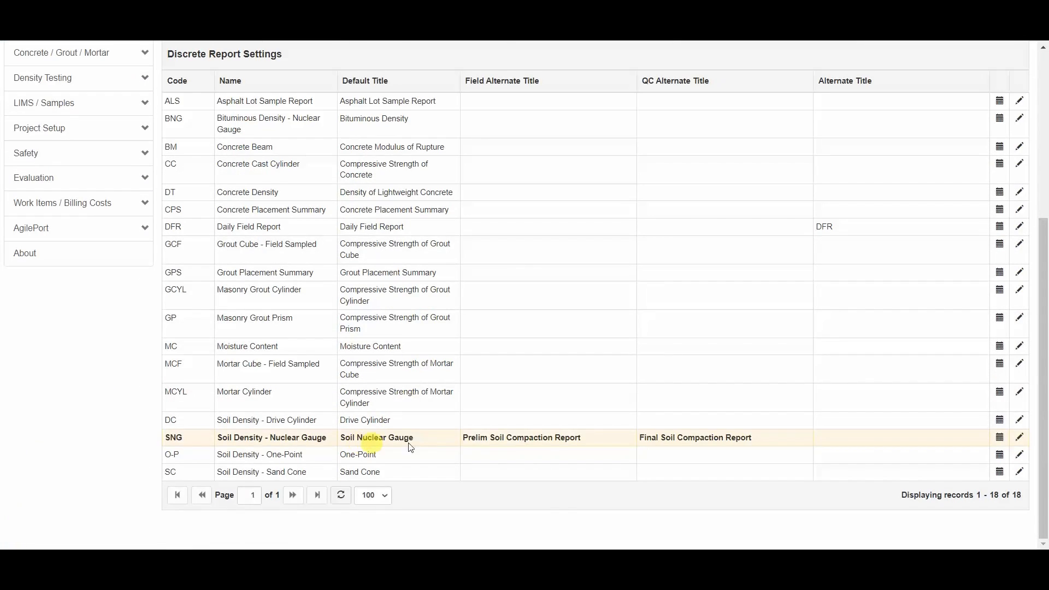
# Step: Open the Soil Density - Nuclear Gauge settings and view the File Name and Description placeholder lists
pyautogui.click(1020, 439)
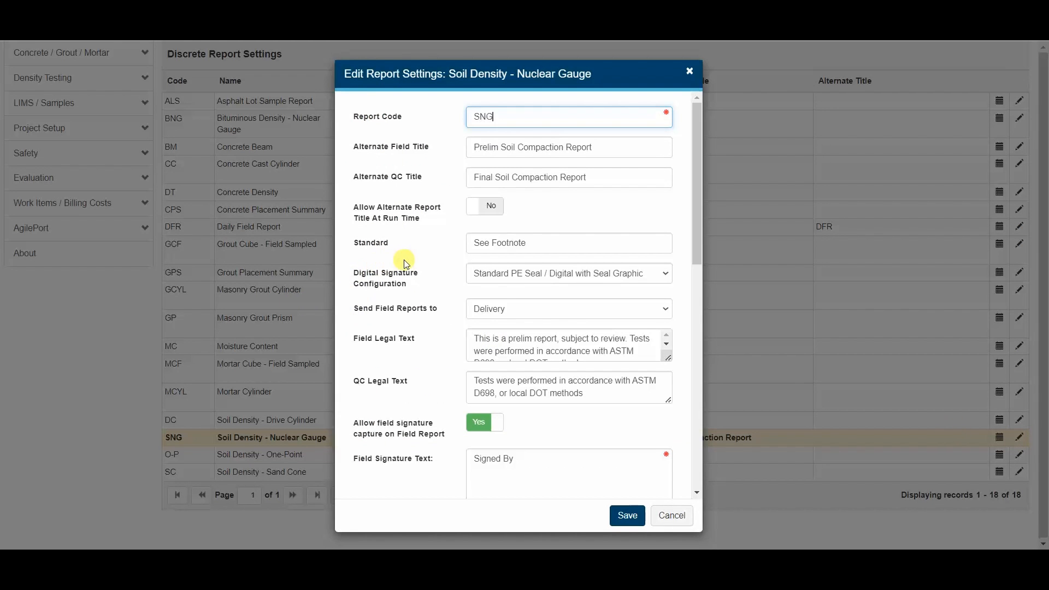
pyautogui.scroll(-1, 427, 247)
pyautogui.scroll(-6, 427, 247)
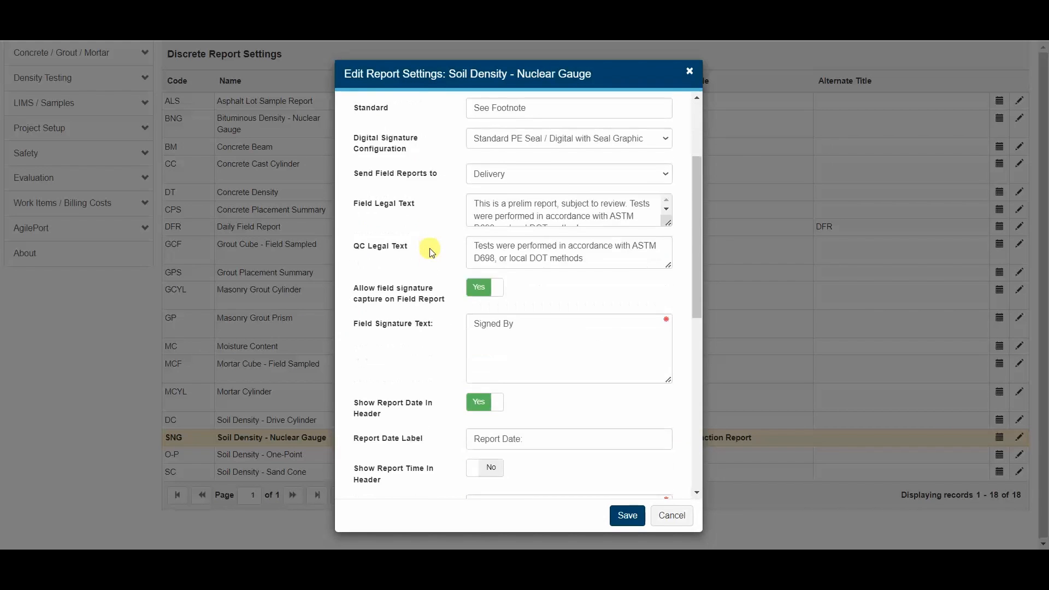
pyautogui.moveTo(369, 296)
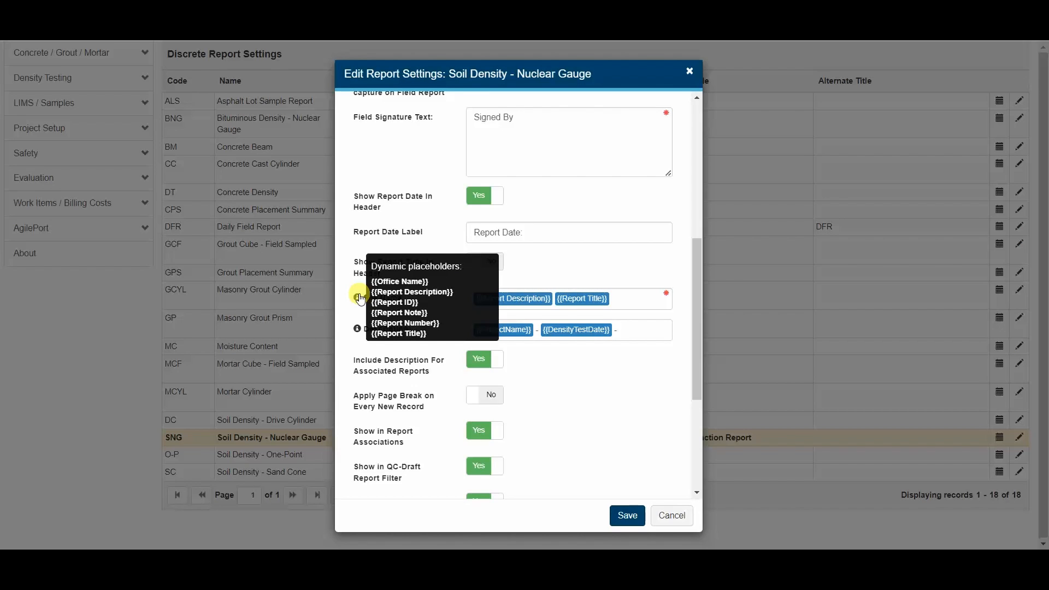
pyautogui.moveTo(358, 332)
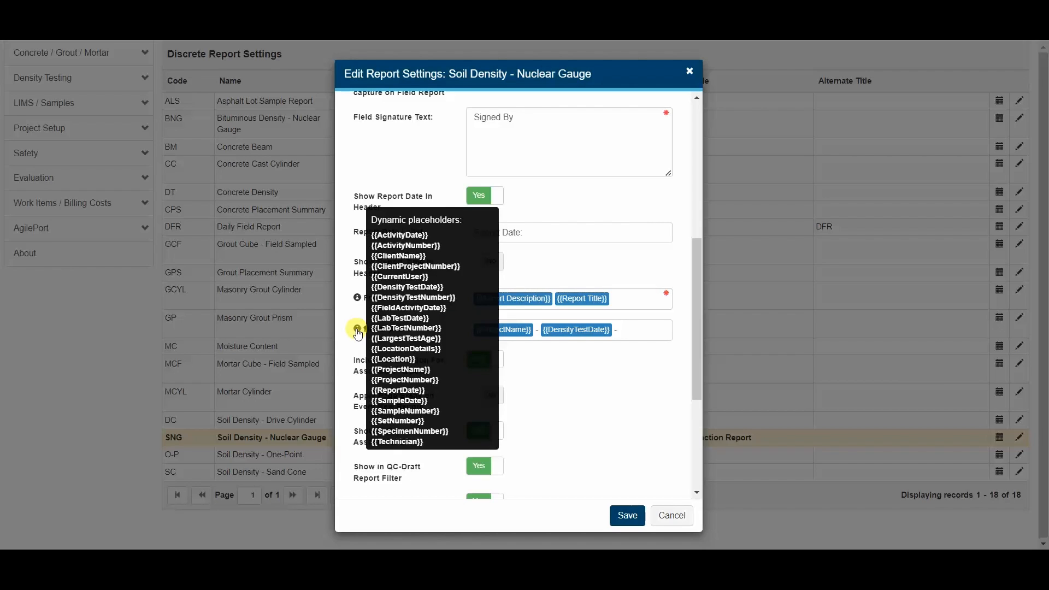
# Step: Append ' -' to the end of the Description template
pyautogui.click(616, 332)
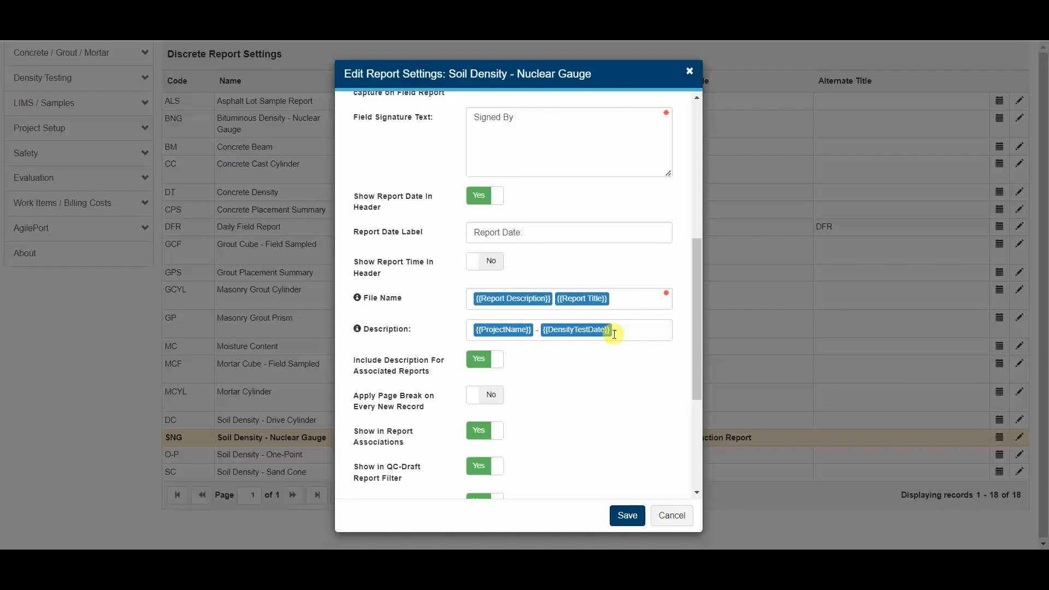
pyautogui.write('-')
# Step: Set the Description to {{ProjectNumber}} - {{ProjectName}} - {{DensityTestDate}} - {{Technician}}
pyautogui.moveTo(358, 332)
pyautogui.click(470, 329)
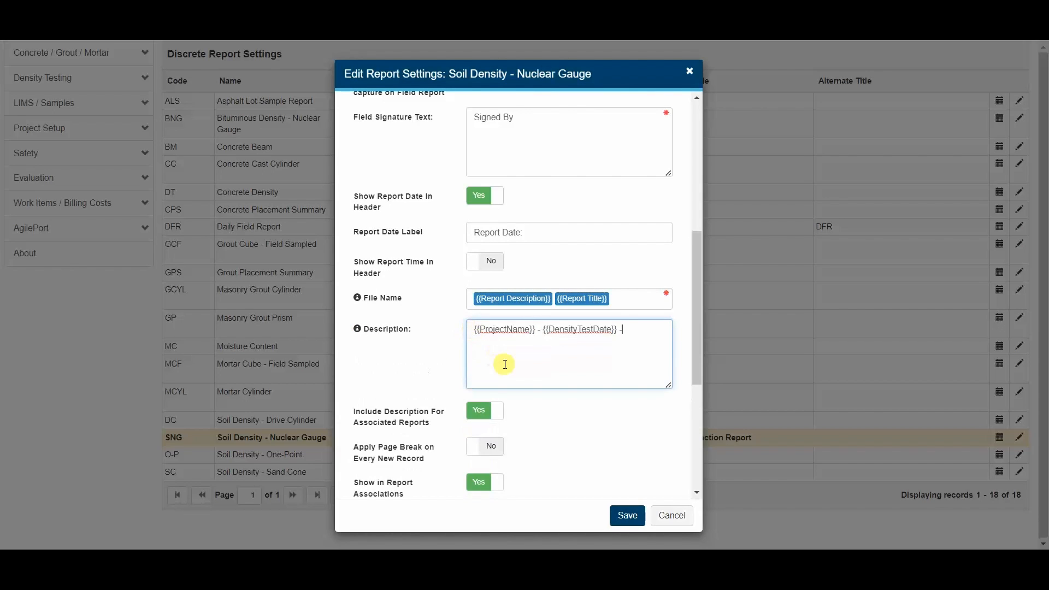
pyautogui.click(472, 329)
pyautogui.write('{{Projec')
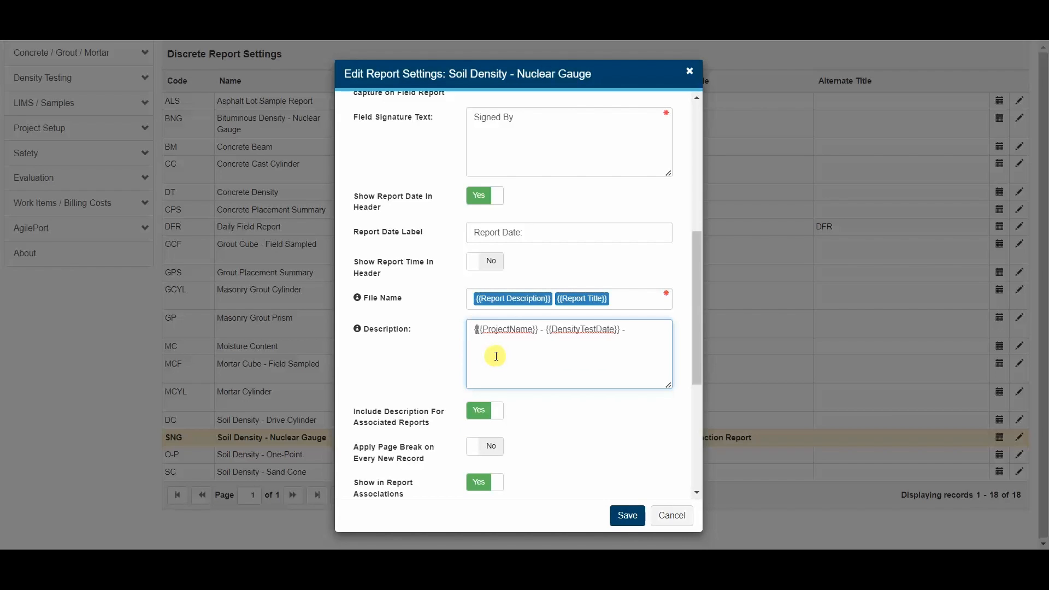
pyautogui.write('tNumber')
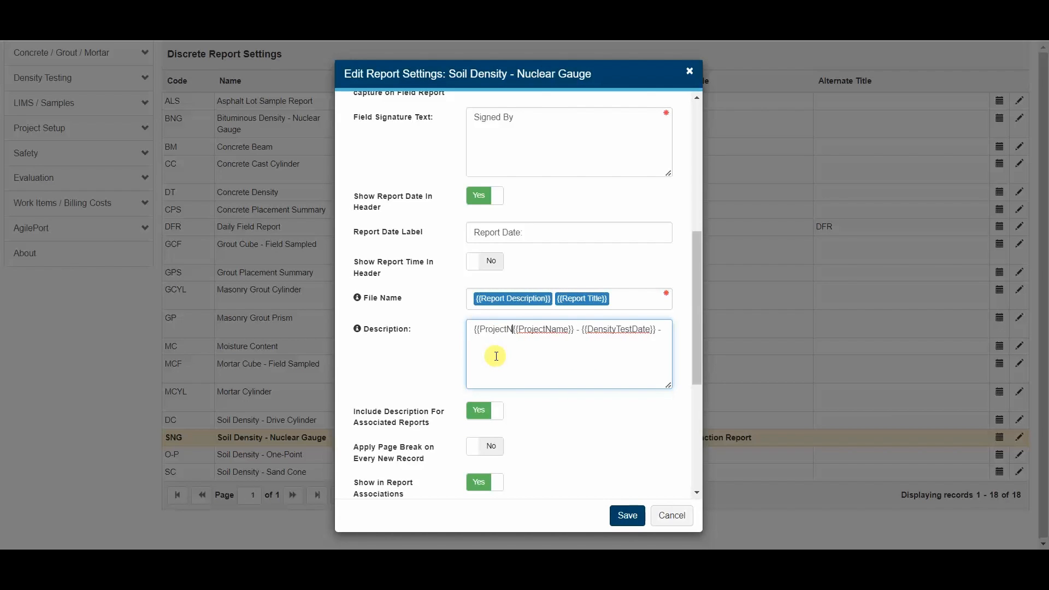
pyautogui.write('}')
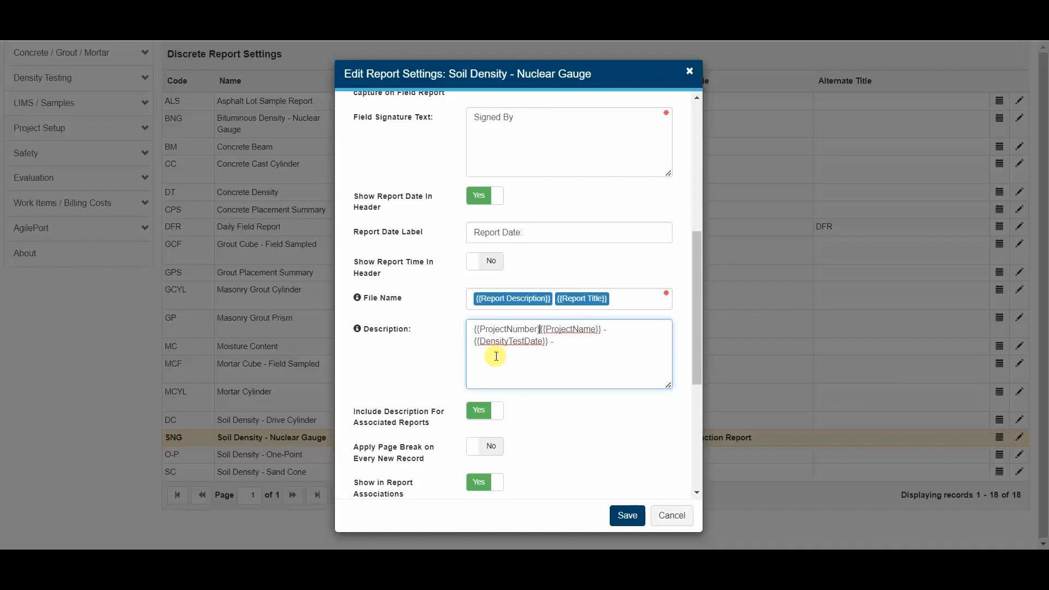
pyautogui.write(' -')
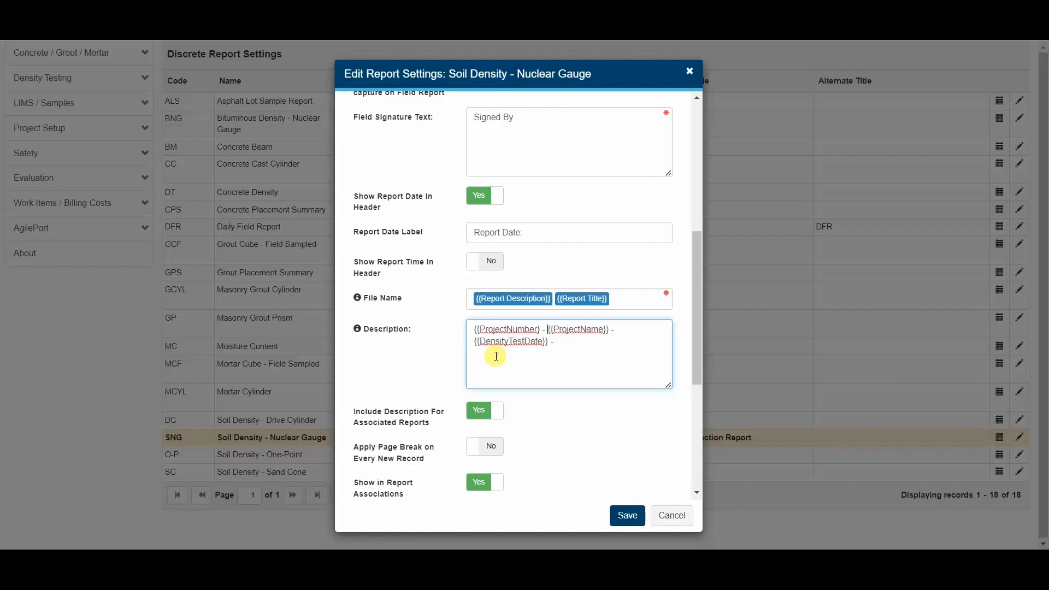
pyautogui.press('Tab')
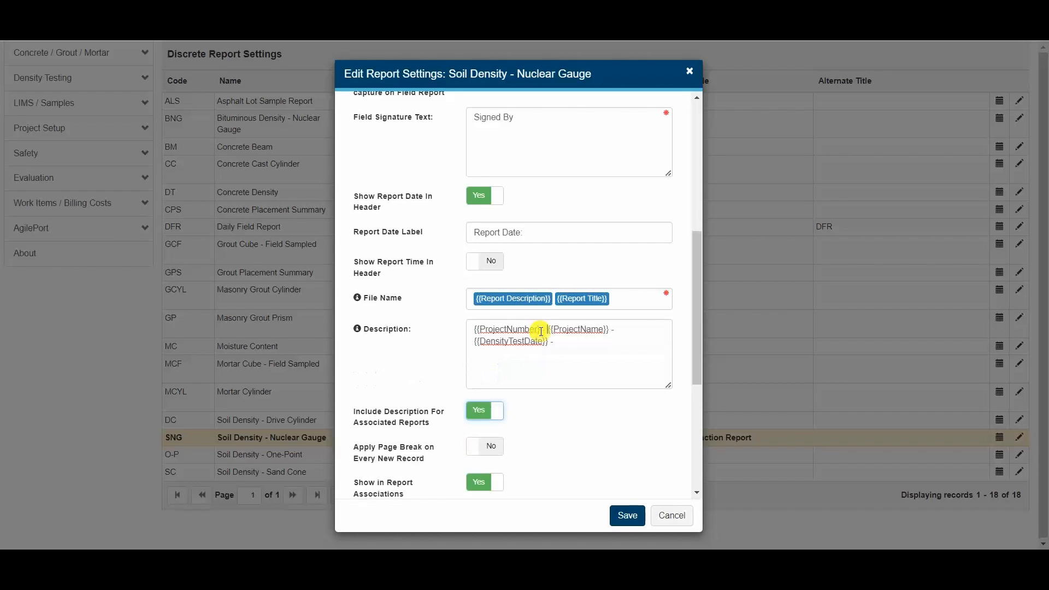
pyautogui.click(541, 331)
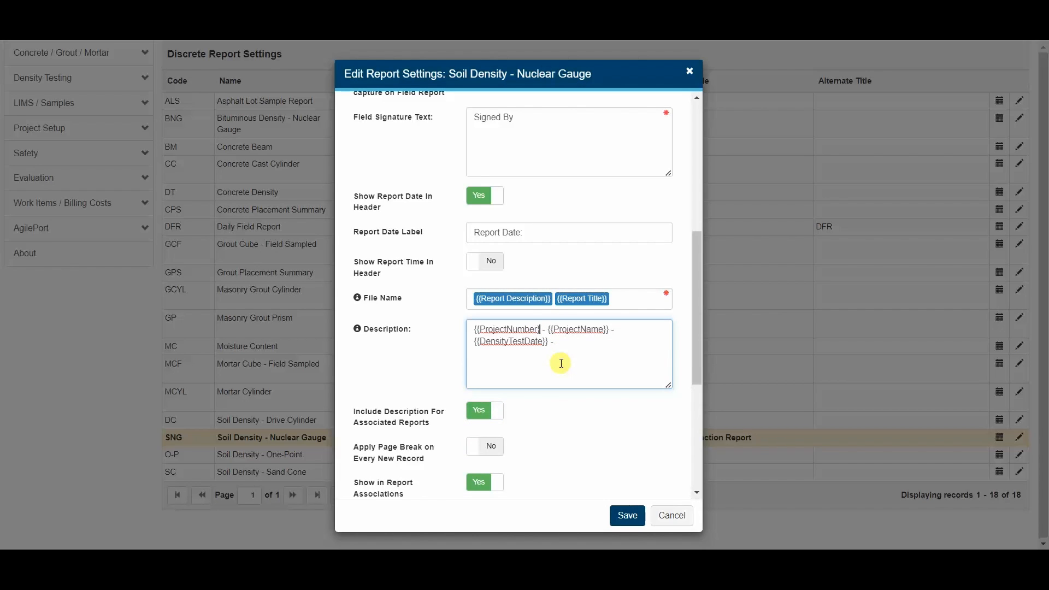
pyautogui.write('}')
pyautogui.press('Tab')
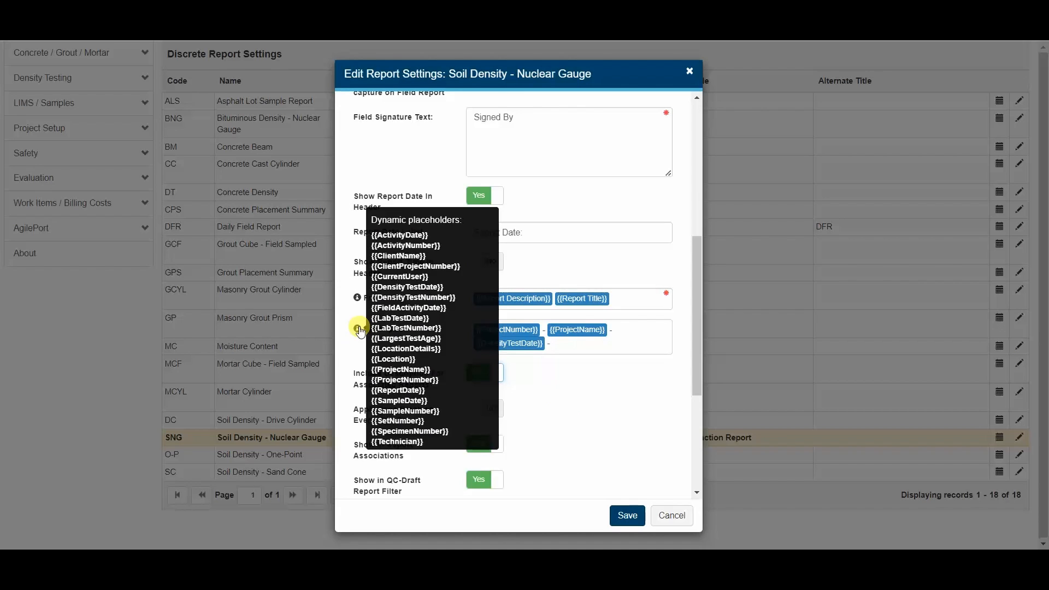
pyautogui.click(583, 345)
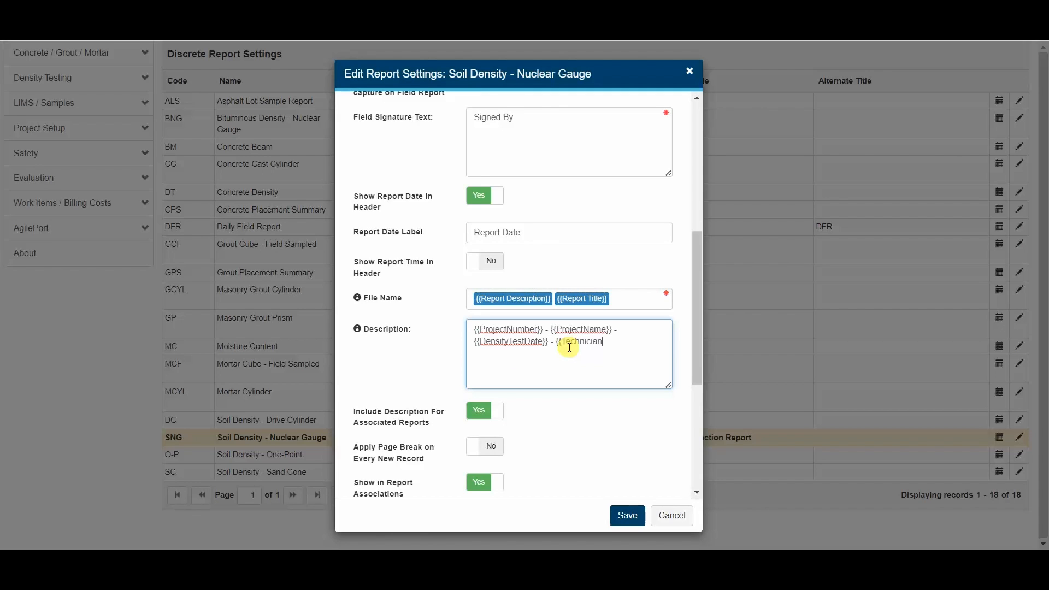
pyautogui.press('Tab')
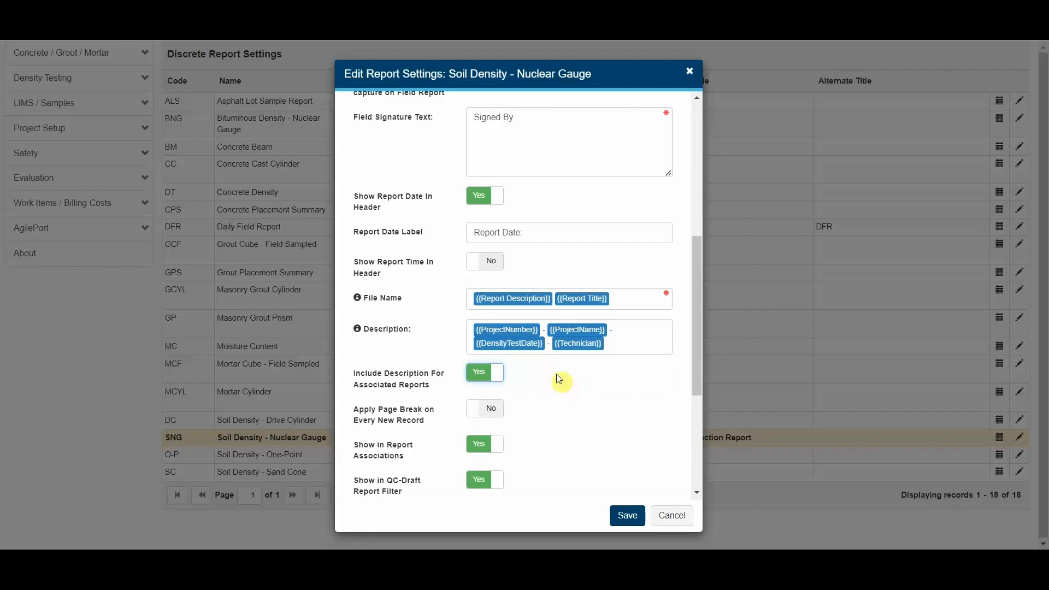
pyautogui.moveTo(356, 302)
# Step: Change the File Name to {{Report Title}} - {{Report Description}} and save the settings
pyautogui.click(616, 304)
pyautogui.moveTo(628, 304); pyautogui.dragTo(565, 309)
pyautogui.hotkey('ctrl', 'c')
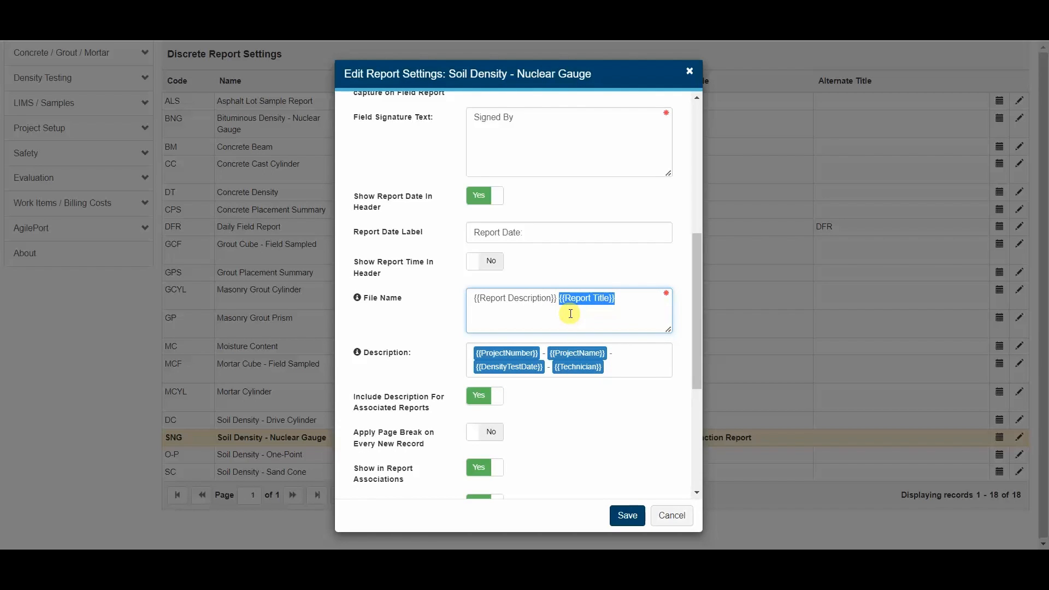
pyautogui.press('BackSpace')
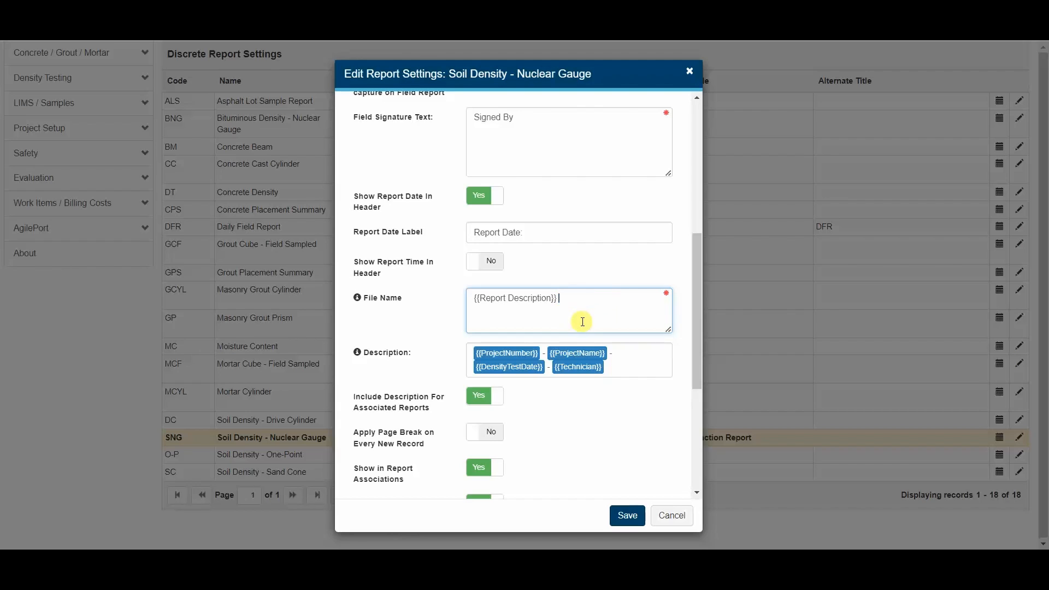
pyautogui.click(469, 297)
pyautogui.hotkey('ctrl', 'v')
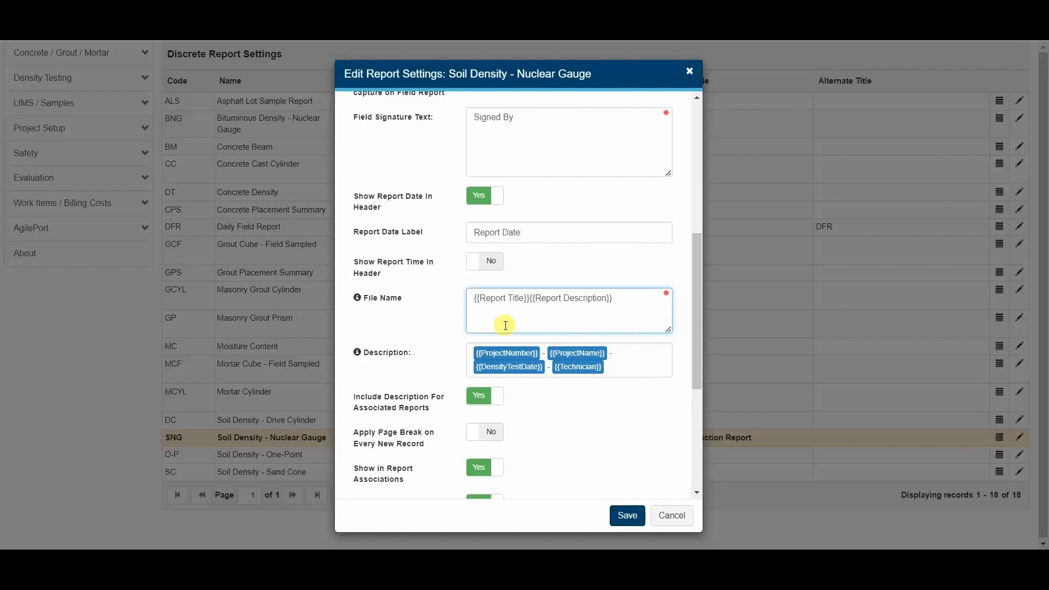
pyautogui.write('-')
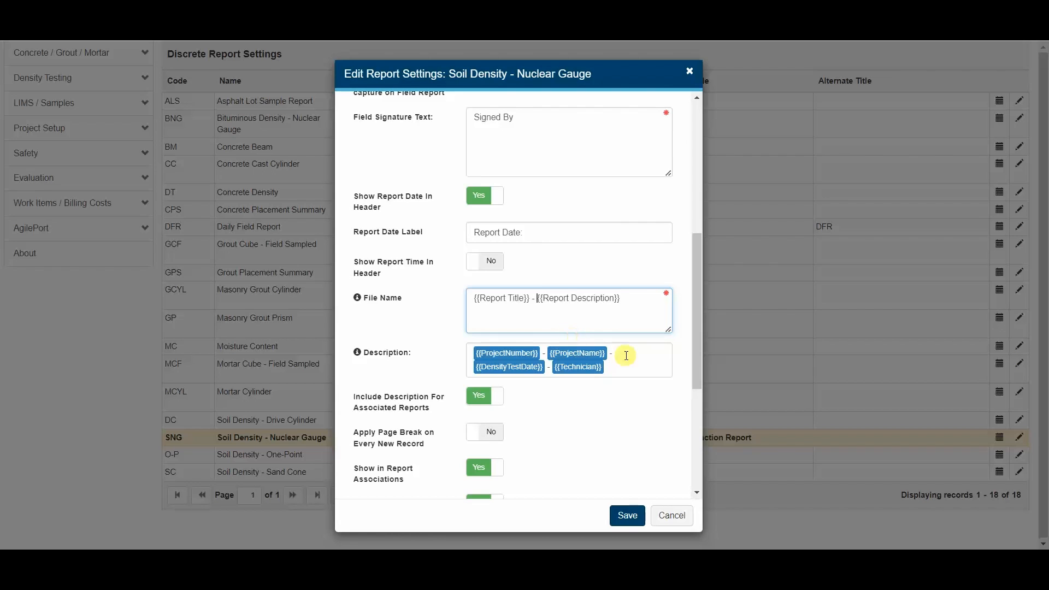
pyautogui.click(628, 515)
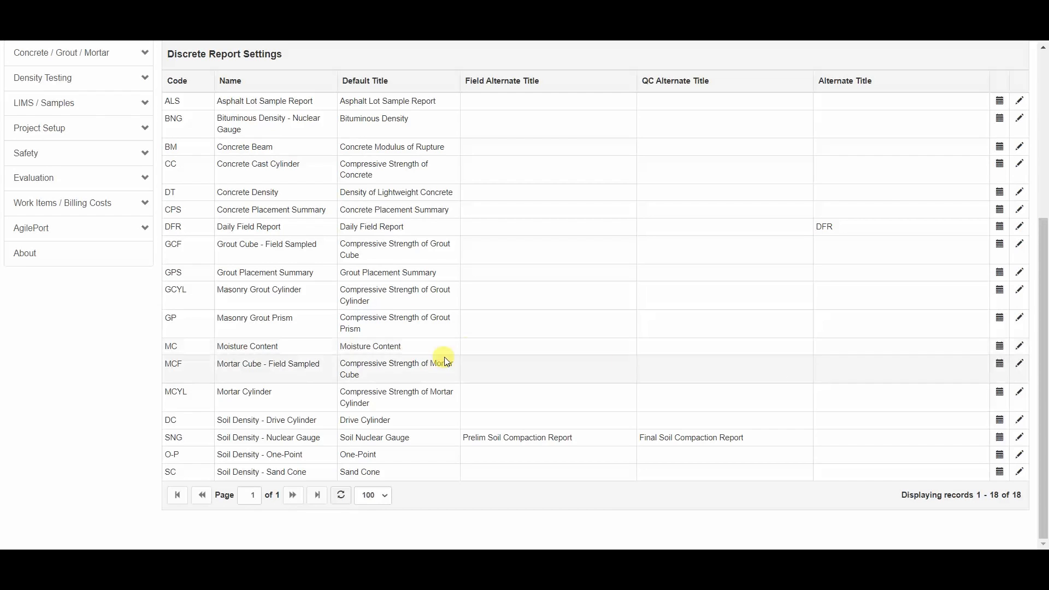
# Step: Recheck the SNG settings, then duplicate the browser tab and bring it to the MetaField home menu
pyautogui.click(1020, 438)
pyautogui.scroll(-6, 498, 411)
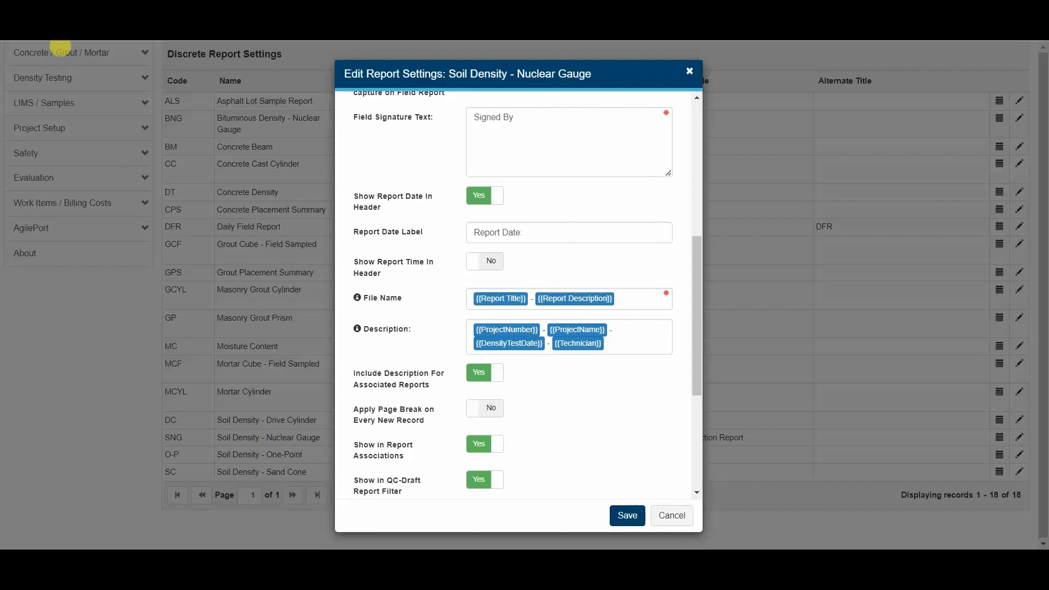
pyautogui.rightClick(84, 3)
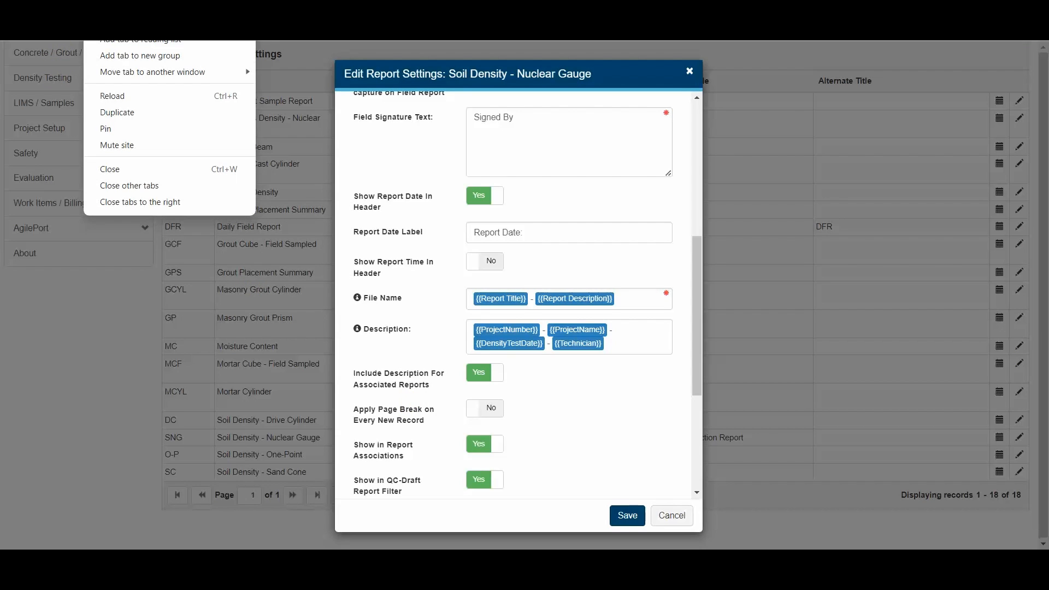
pyautogui.click(135, 112)
pyautogui.click(37, 67)
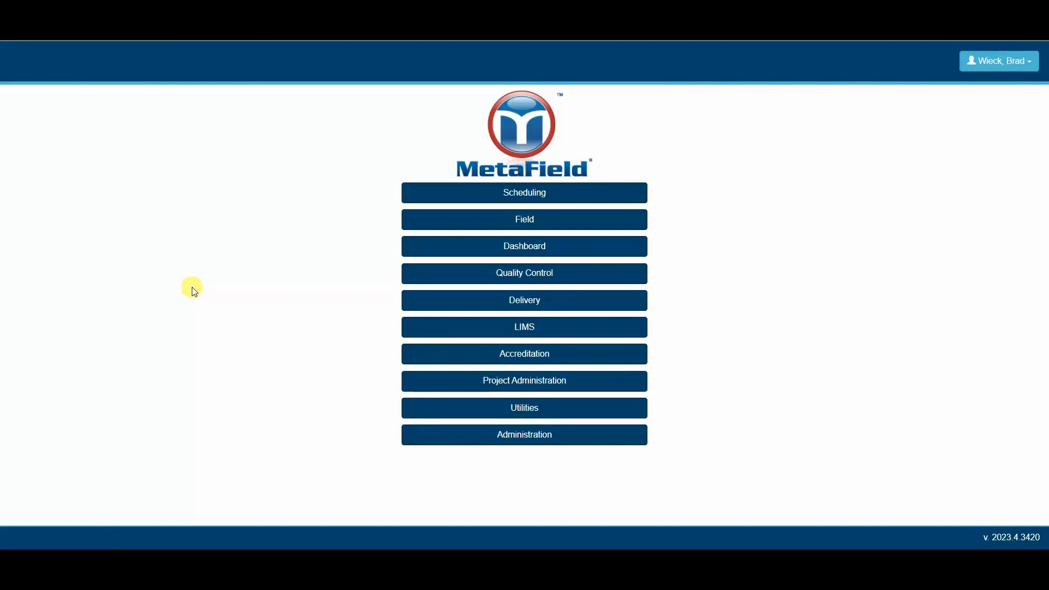
# Step: Open Quality Control > Density Testing and view tests for South Street Improvements Phase 2
pyautogui.click(512, 274)
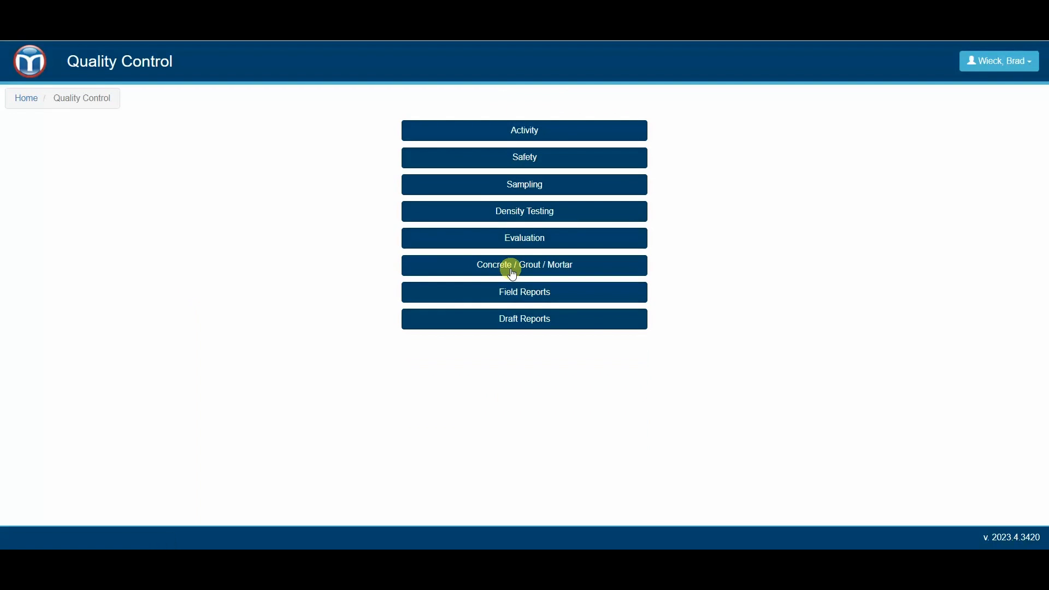
pyautogui.click(532, 211)
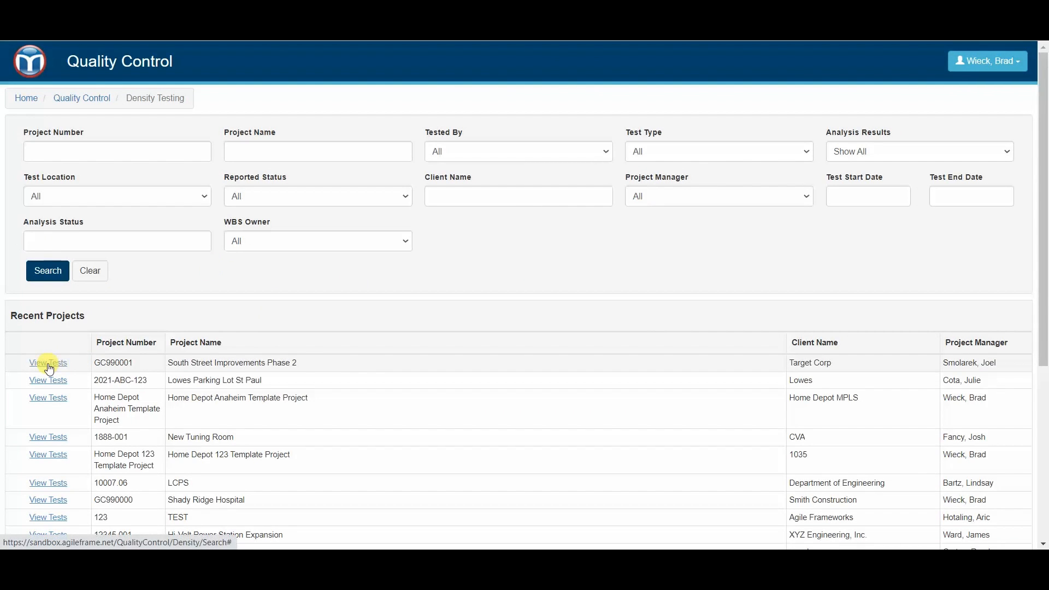
pyautogui.click(47, 363)
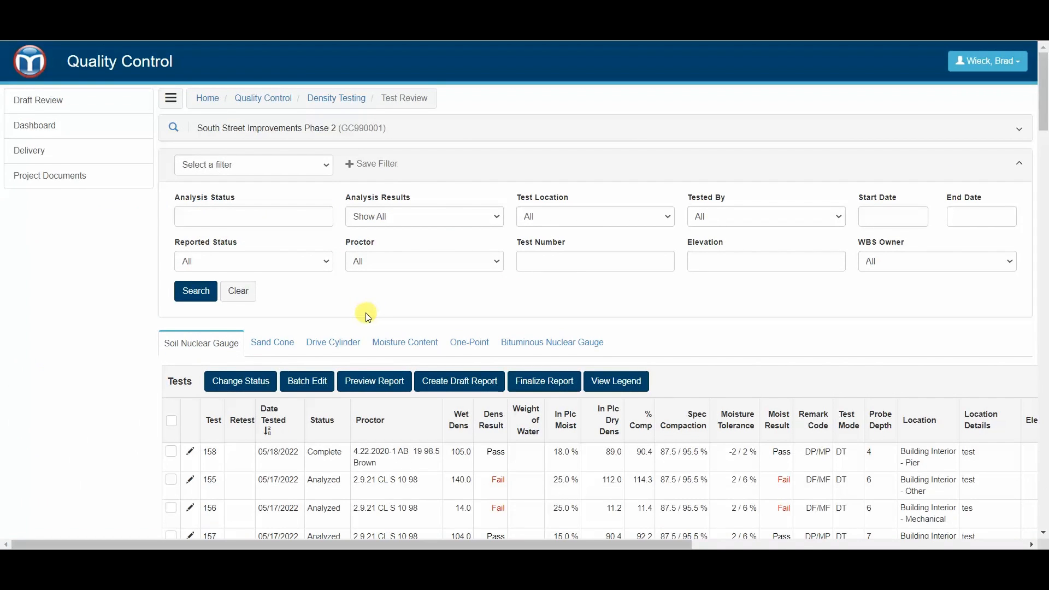
pyautogui.scroll(-1, 363, 350)
# Step: Start a Finalize Report for test 158, answering Yes to include Optimum Moisture Tolerance
pyautogui.click(336, 387)
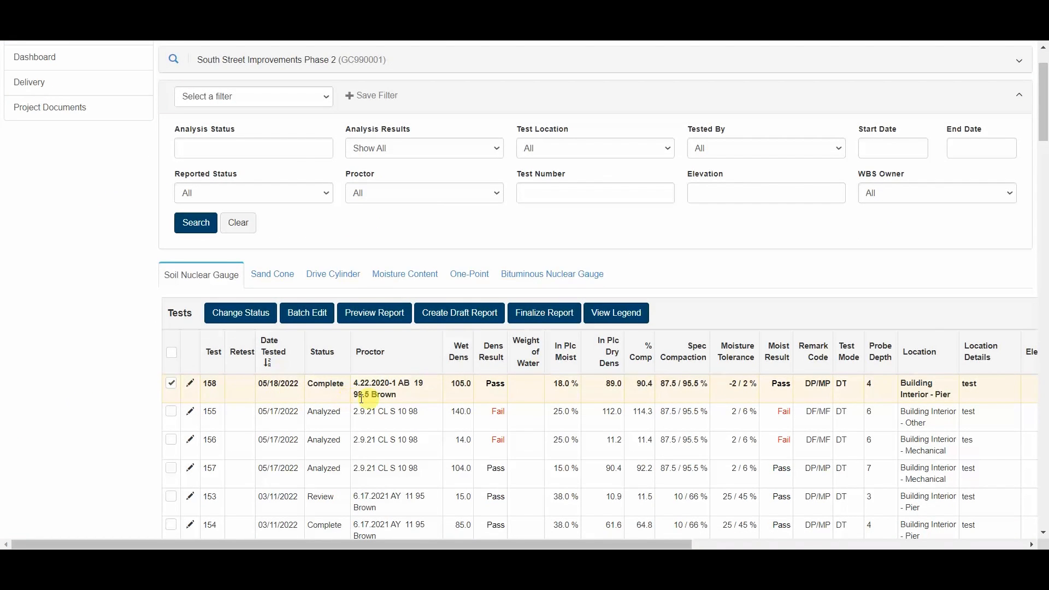
pyautogui.click(549, 312)
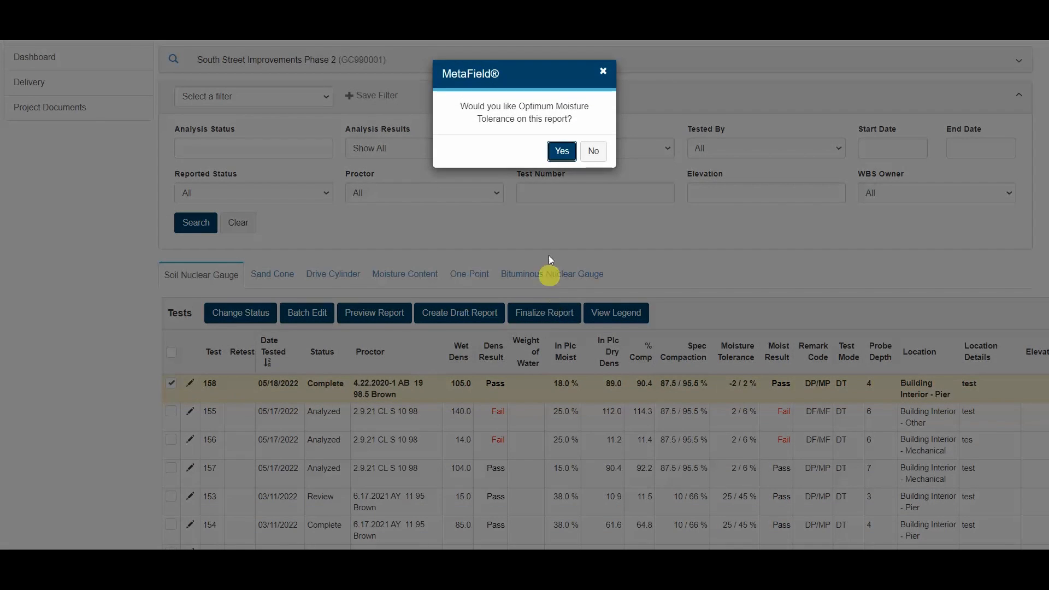
pyautogui.click(563, 158)
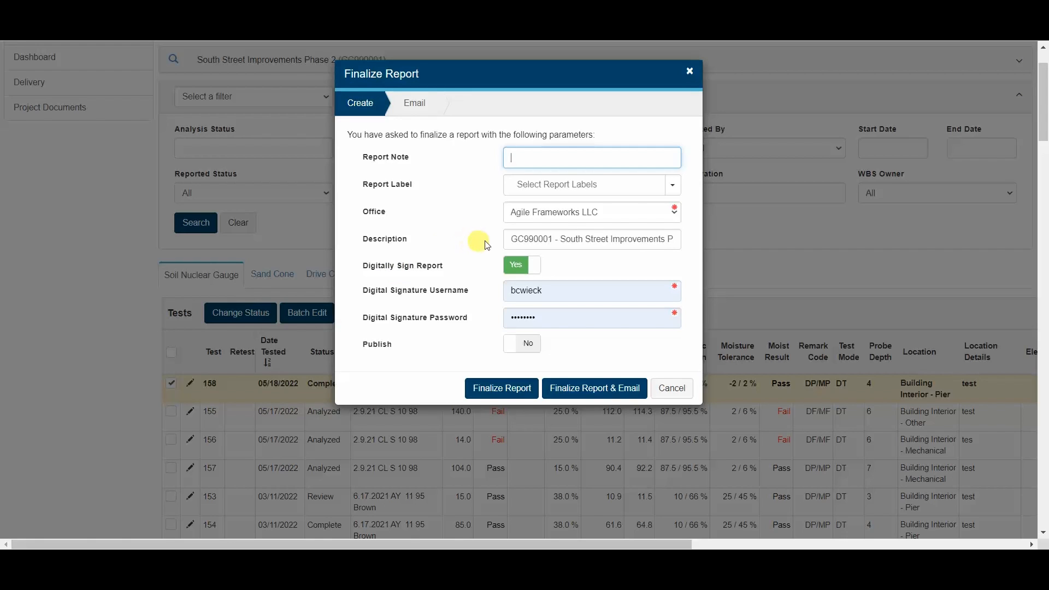
# Step: Inspect the prefilled report description and place the caret at its end
pyautogui.click(515, 240)
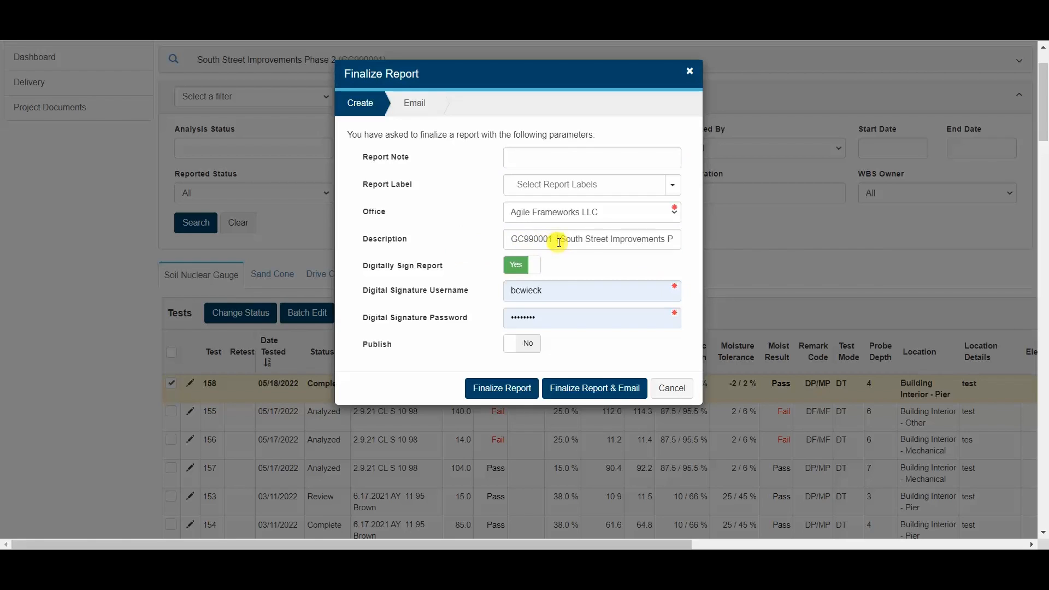
pyautogui.moveTo(559, 239); pyautogui.dragTo(679, 239)
pyautogui.click(615, 238)
pyautogui.click(589, 241)
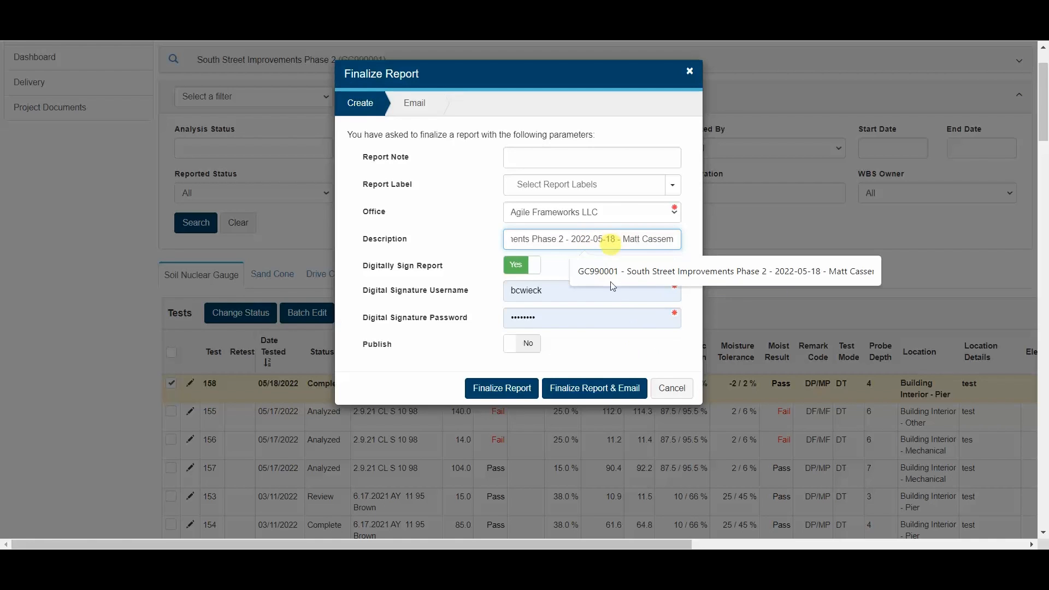
pyautogui.click(635, 335)
pyautogui.moveTo(631, 244); pyautogui.dragTo(710, 241)
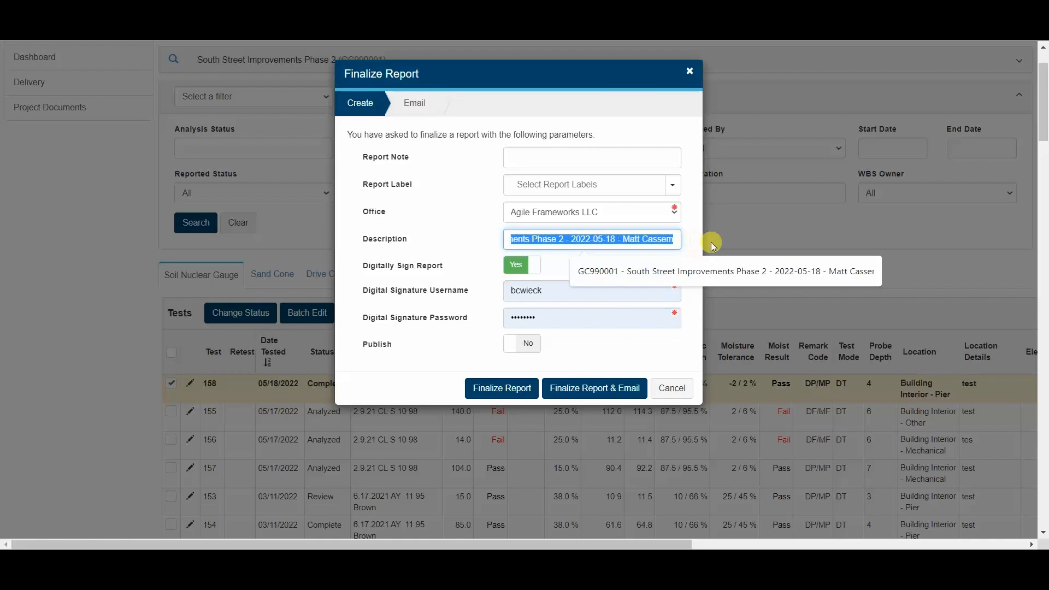
pyautogui.click(662, 317)
pyautogui.click(654, 242)
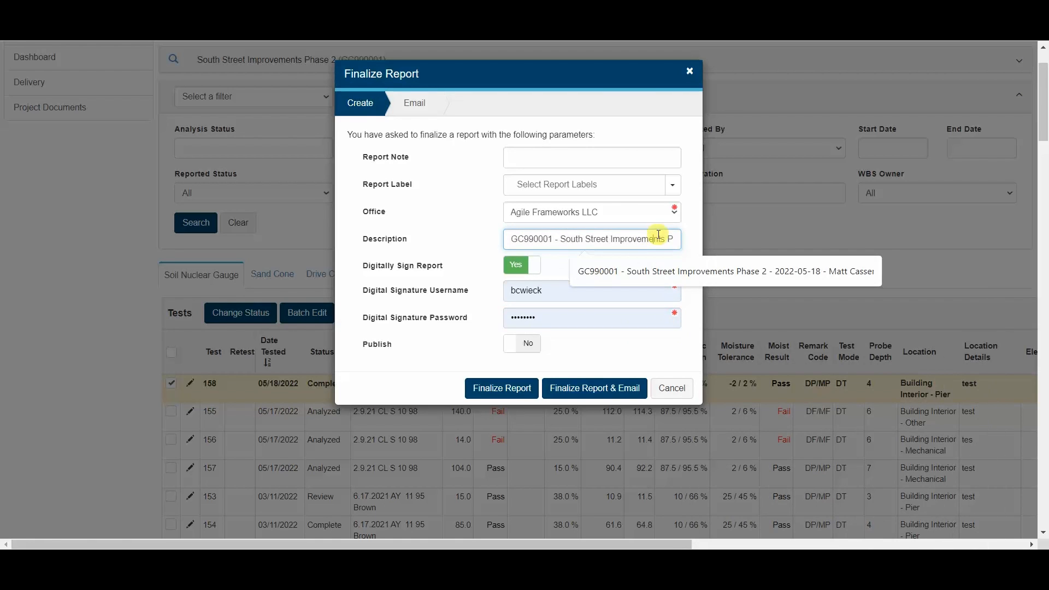
pyautogui.press('Right')
pyautogui.press('Right')
pyautogui.press('Right')
pyautogui.press('Right')
pyautogui.press('Right')
pyautogui.press('Right')
pyautogui.press('Right')
pyautogui.press('Right')
pyautogui.press('Right')
pyautogui.press('Right')
pyautogui.press('Right')
pyautogui.press('Right')
pyautogui.press('Right')
pyautogui.press('Right')
pyautogui.press('Right')
pyautogui.press('Right')
pyautogui.press('Right')
pyautogui.press('Right')
pyautogui.press('Right')
pyautogui.press('Right')
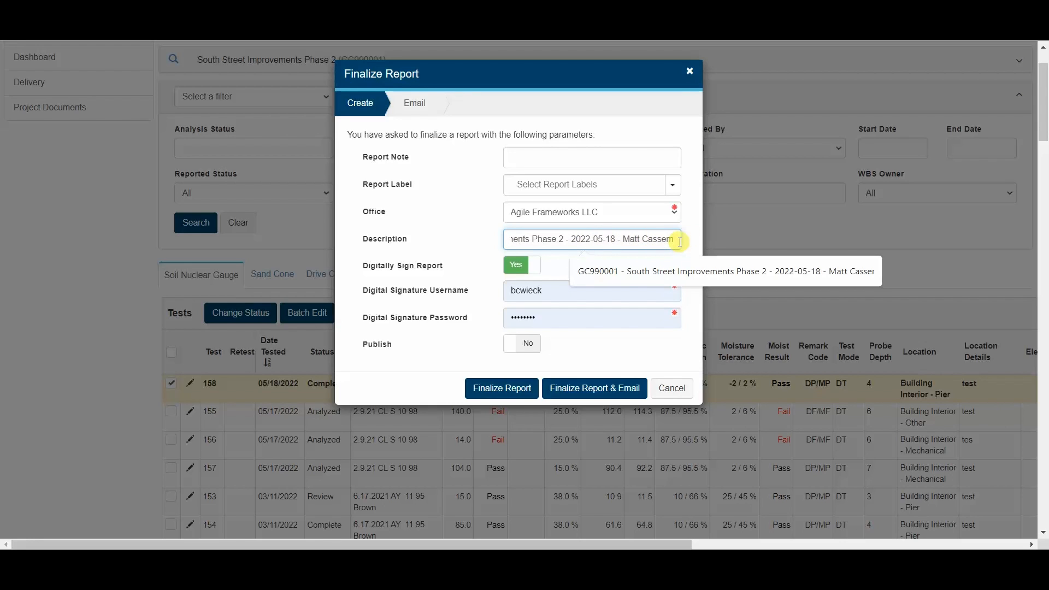
pyautogui.click(692, 343)
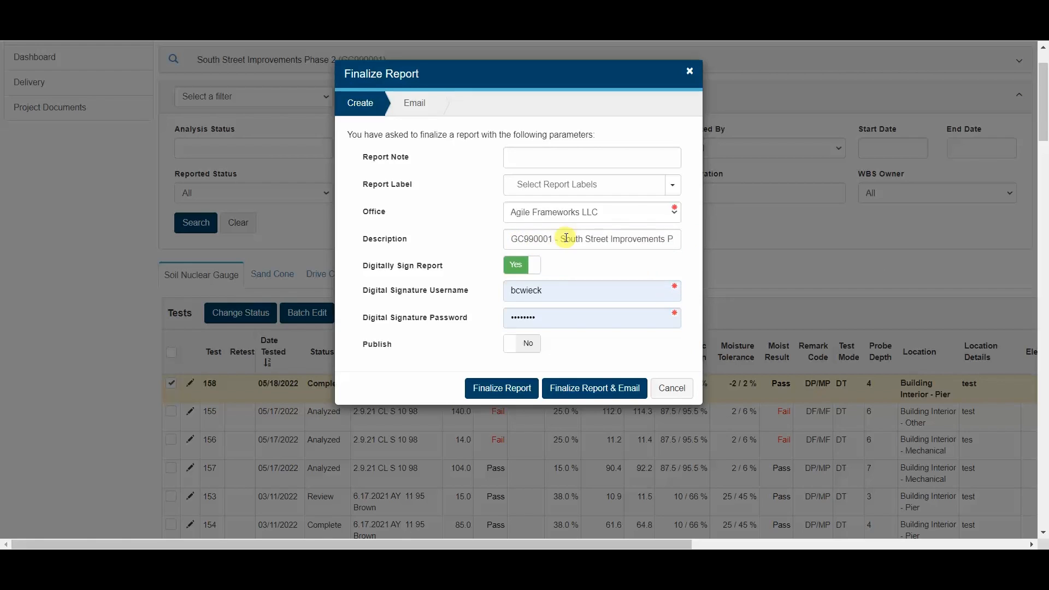
pyautogui.moveTo(668, 239); pyautogui.dragTo(696, 239)
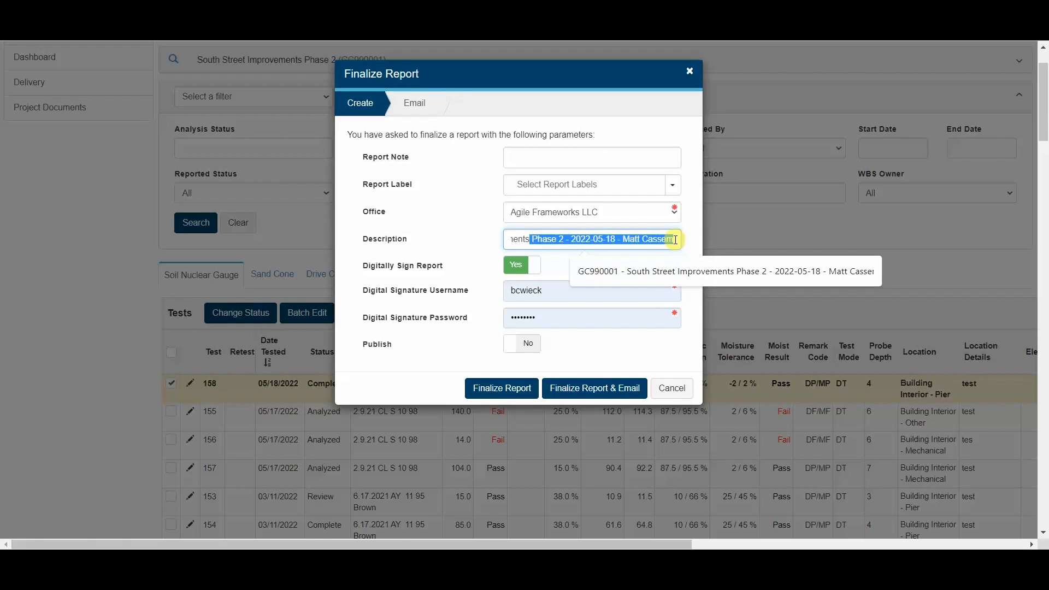
pyautogui.click(678, 239)
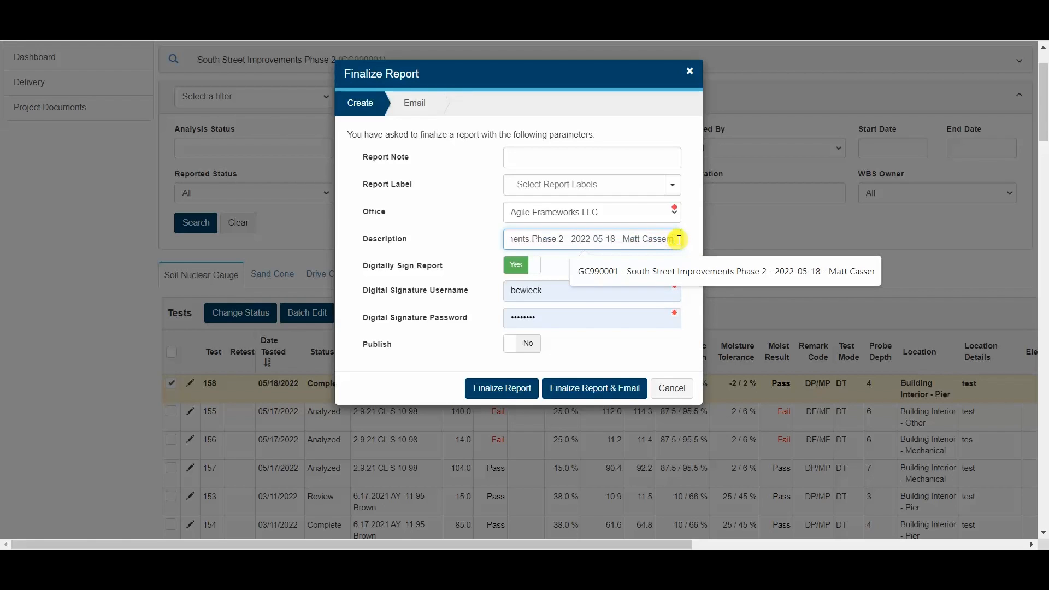
# Step: Fill the description with the suggested project, phase and date text and set Digitally Sign Report to No
pyautogui.click(656, 279)
pyautogui.write('a')
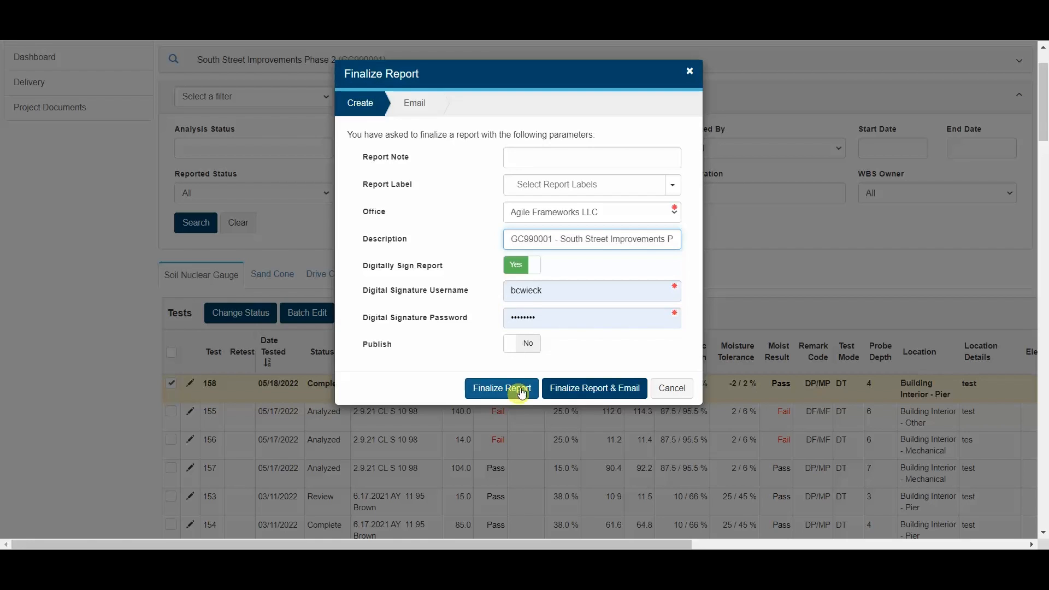
pyautogui.click(525, 265)
# Step: Finalize the report, then download final report SNG-000144 from Delivery and open its PDF
pyautogui.click(516, 334)
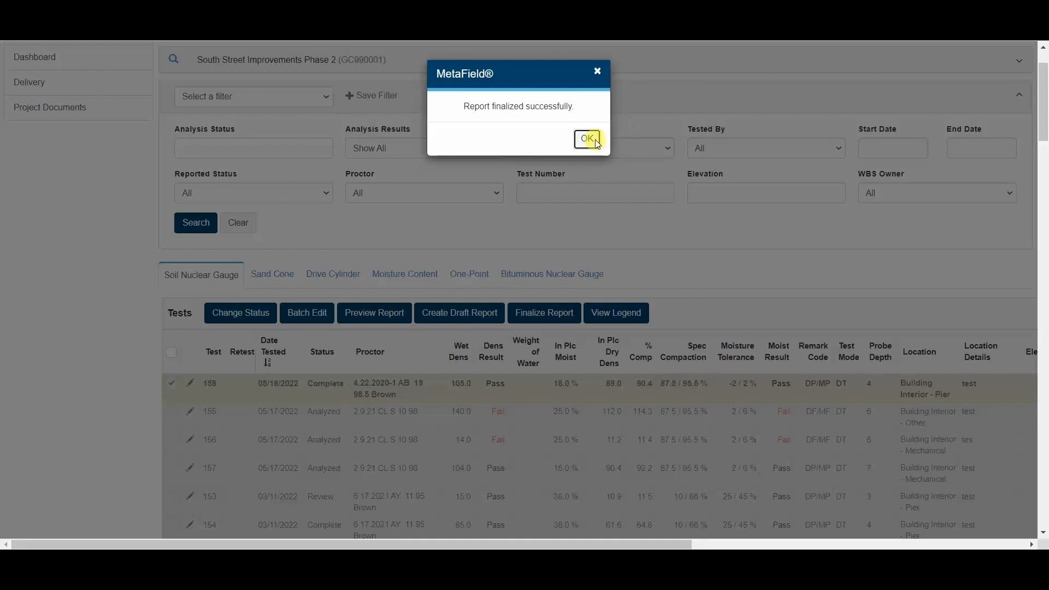
pyautogui.click(587, 139)
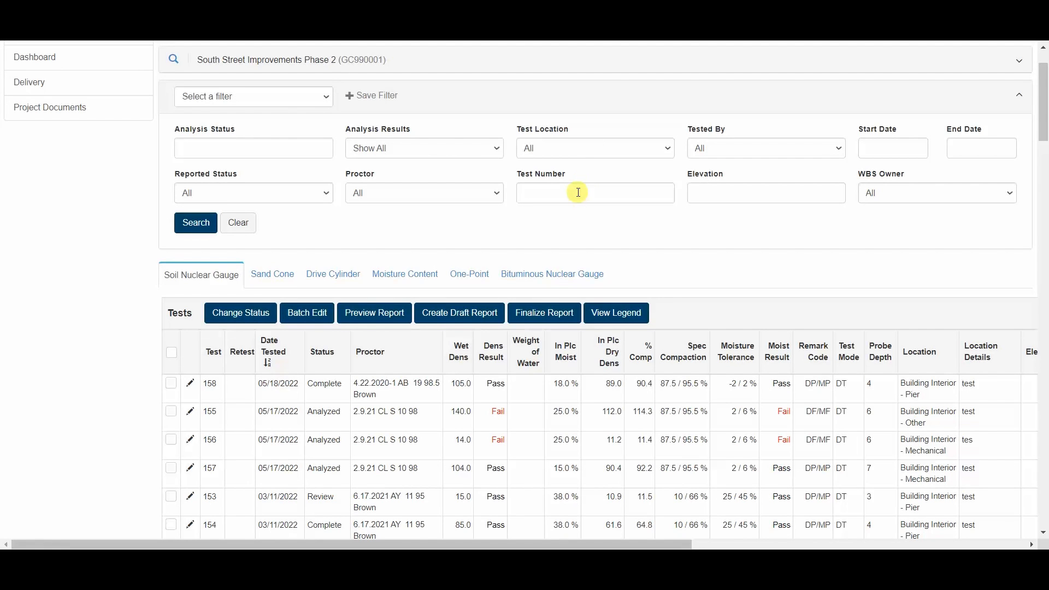
pyautogui.scroll(2, 400, 219)
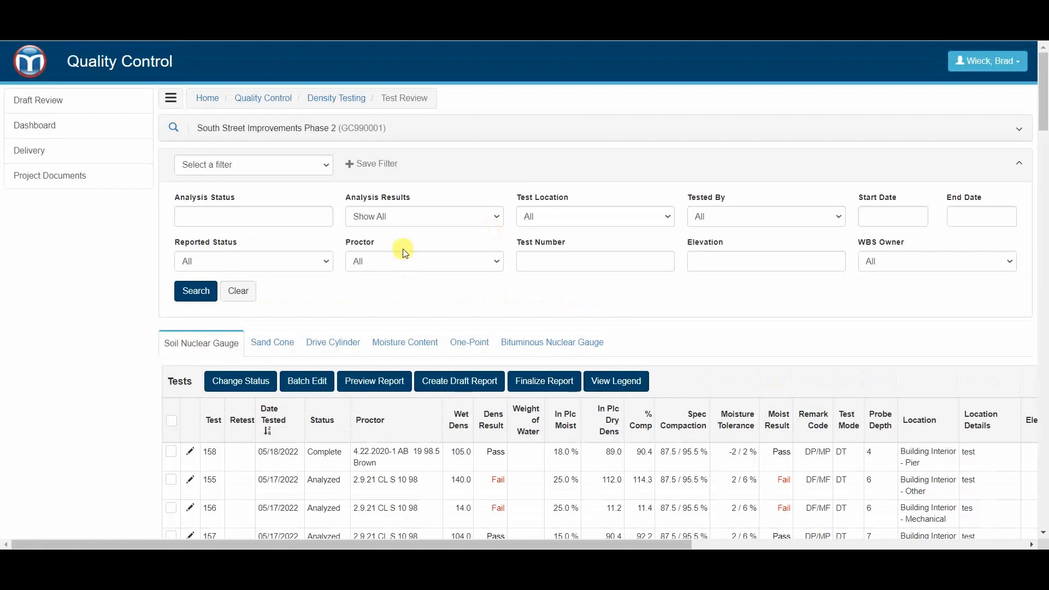
pyautogui.click(68, 159)
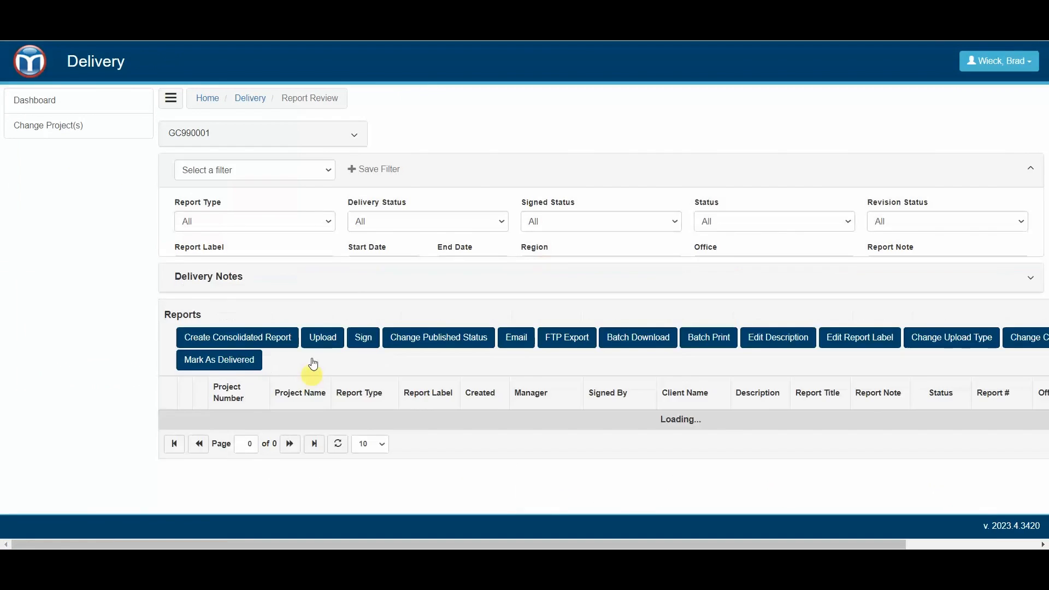
pyautogui.scroll(-1, 407, 274)
pyautogui.scroll(-2, 407, 274)
pyautogui.click(423, 394)
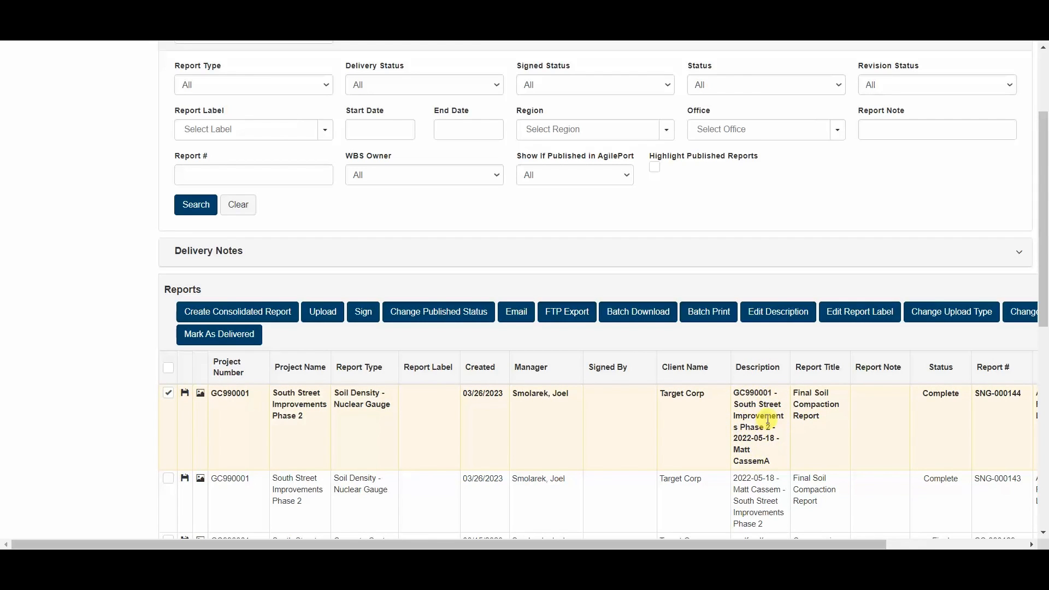
pyautogui.scroll(-1, 451, 376)
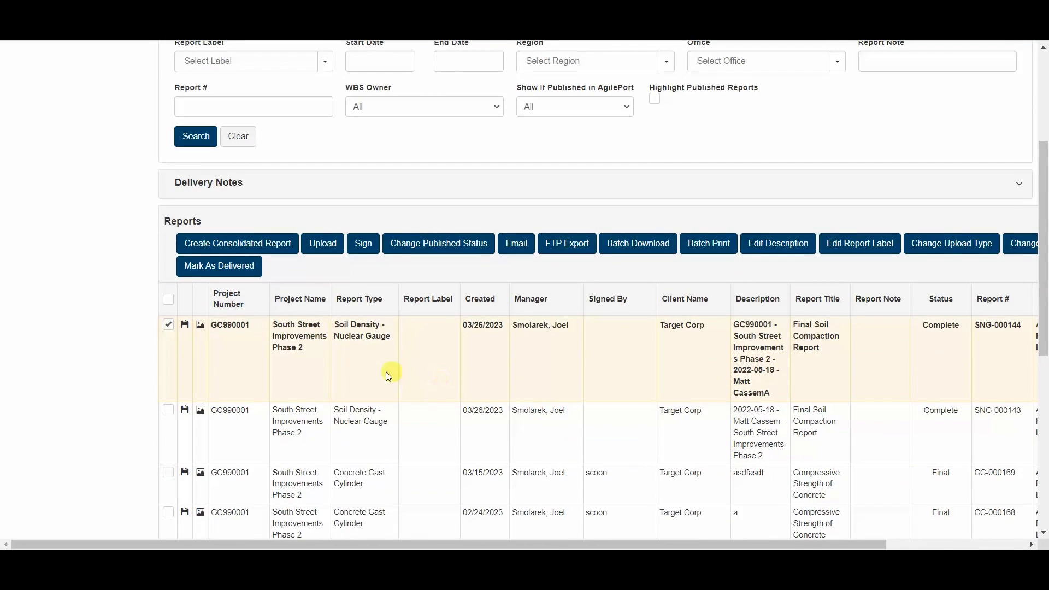
pyautogui.click(185, 326)
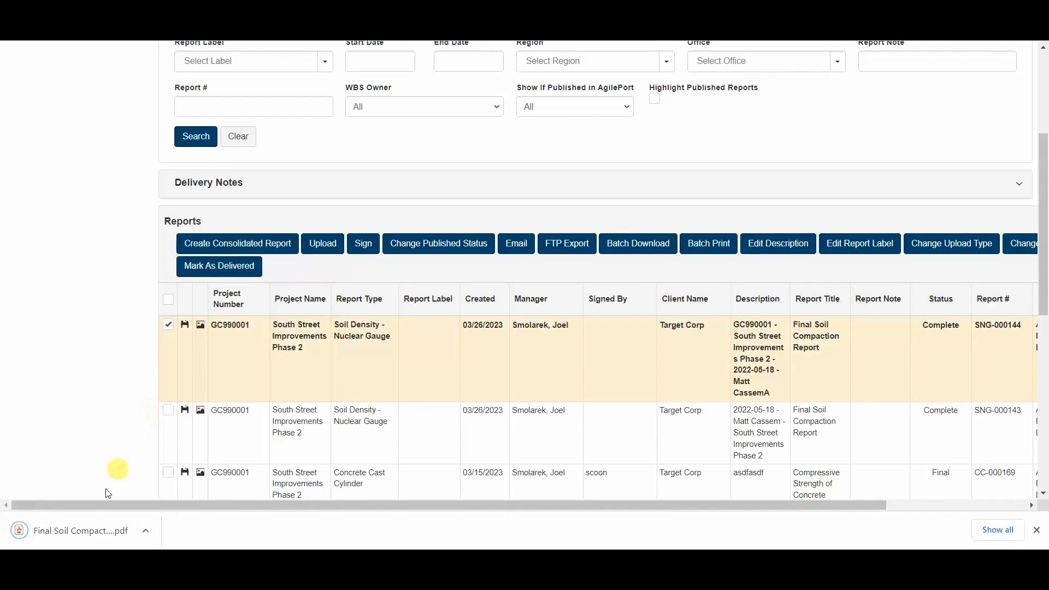
pyautogui.click(59, 529)
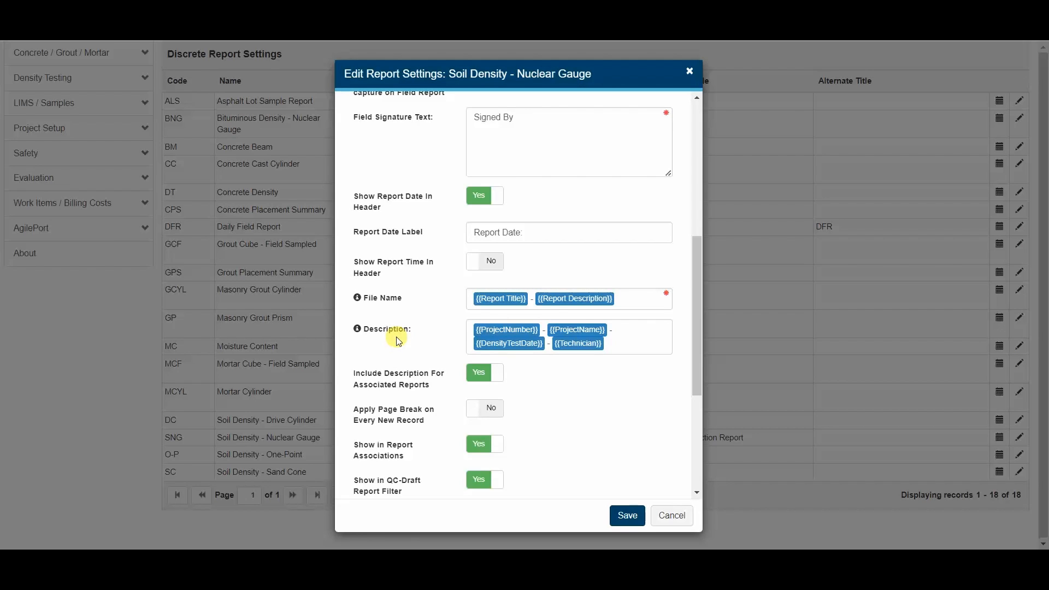
# Step: Close the Soil Density - Nuclear Gauge report settings without saving changes
pyautogui.click(673, 516)
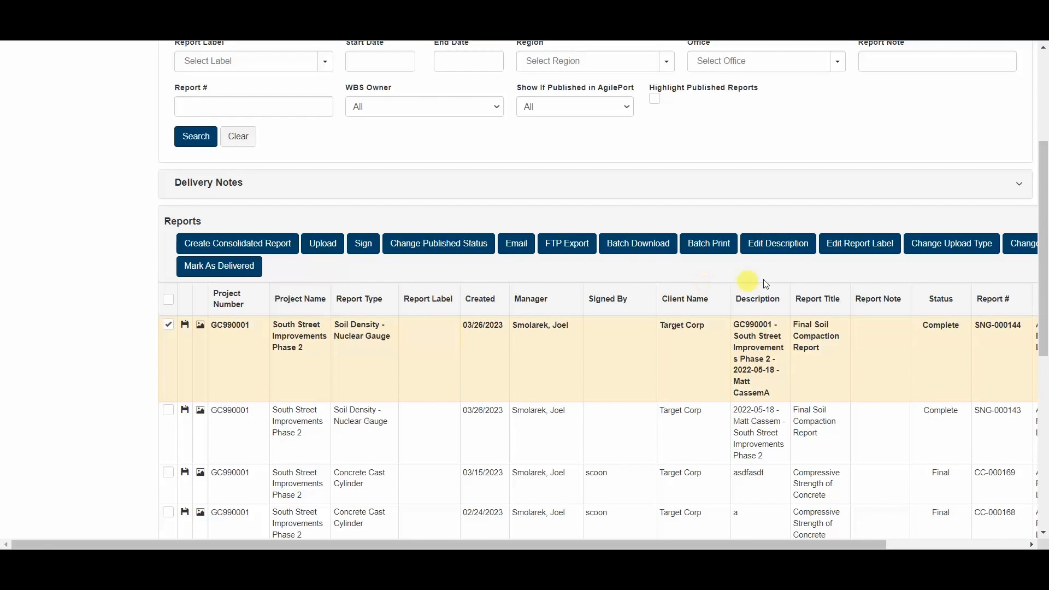
# Step: Delete the stray trailing letter from the report description and save it
pyautogui.moveTo(565, 540); pyautogui.dragTo(667, 539)
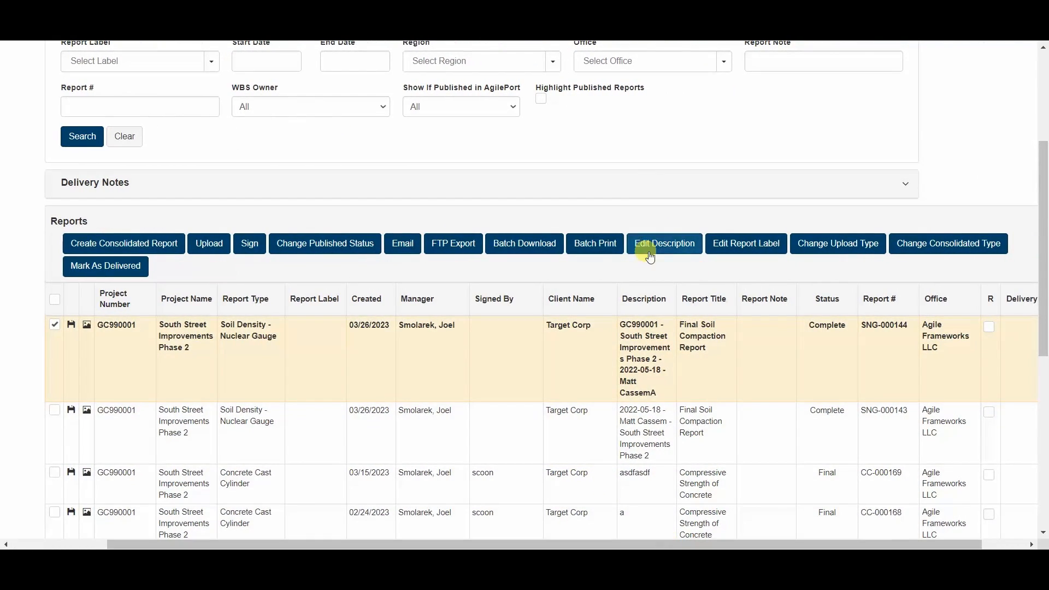
pyautogui.click(675, 243)
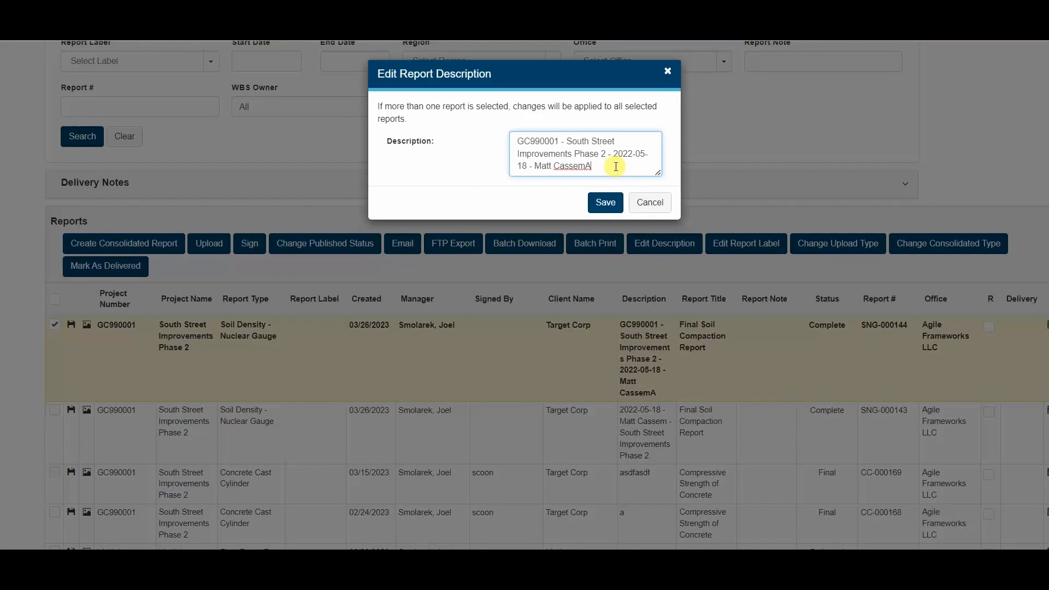
pyautogui.click(606, 202)
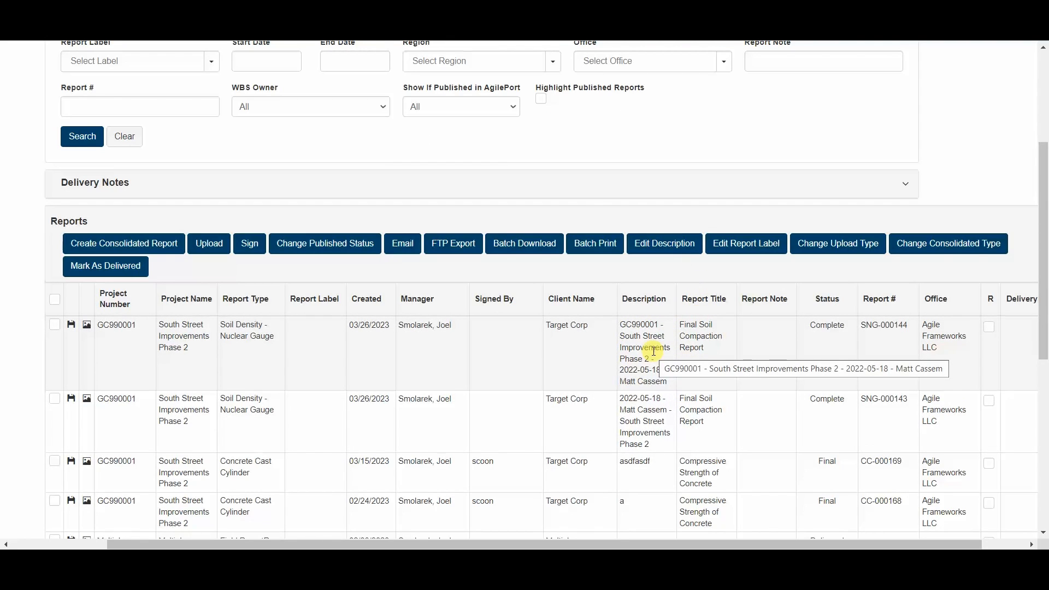
# Step: Download the report PDF again and expand the project details box
pyautogui.moveTo(286, 540); pyautogui.dragTo(180, 540)
pyautogui.scroll(4, 382, 363)
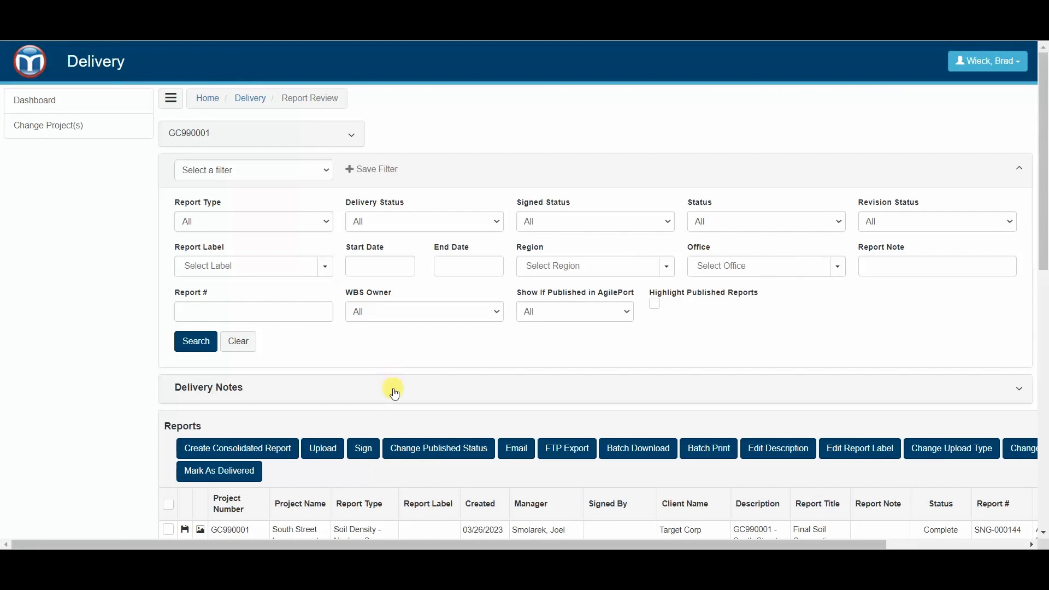
pyautogui.scroll(-1, 402, 403)
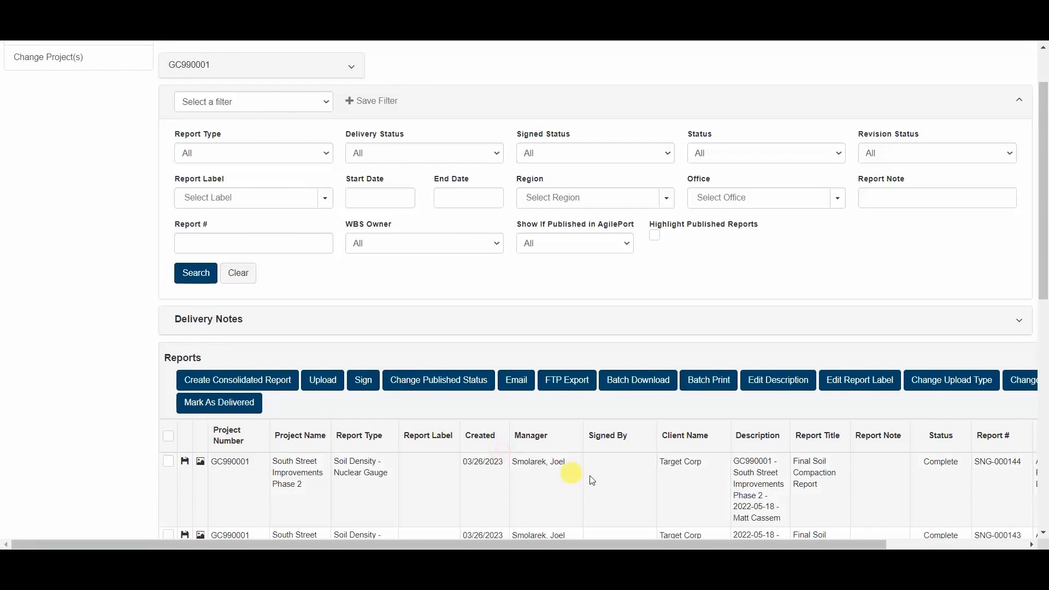
pyautogui.click(185, 462)
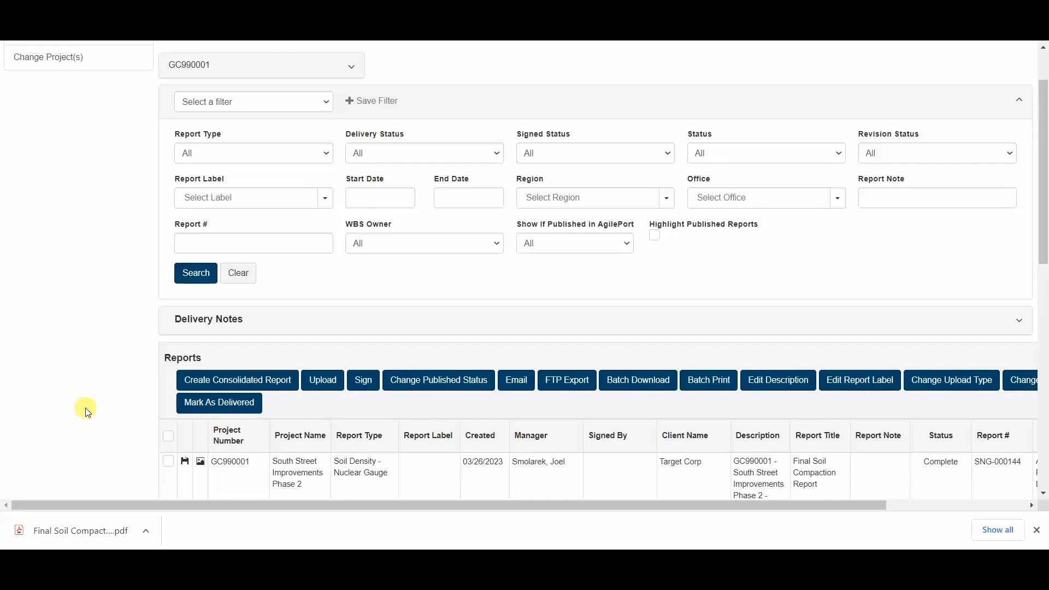
pyautogui.scroll(2, 88, 411)
pyautogui.click(256, 134)
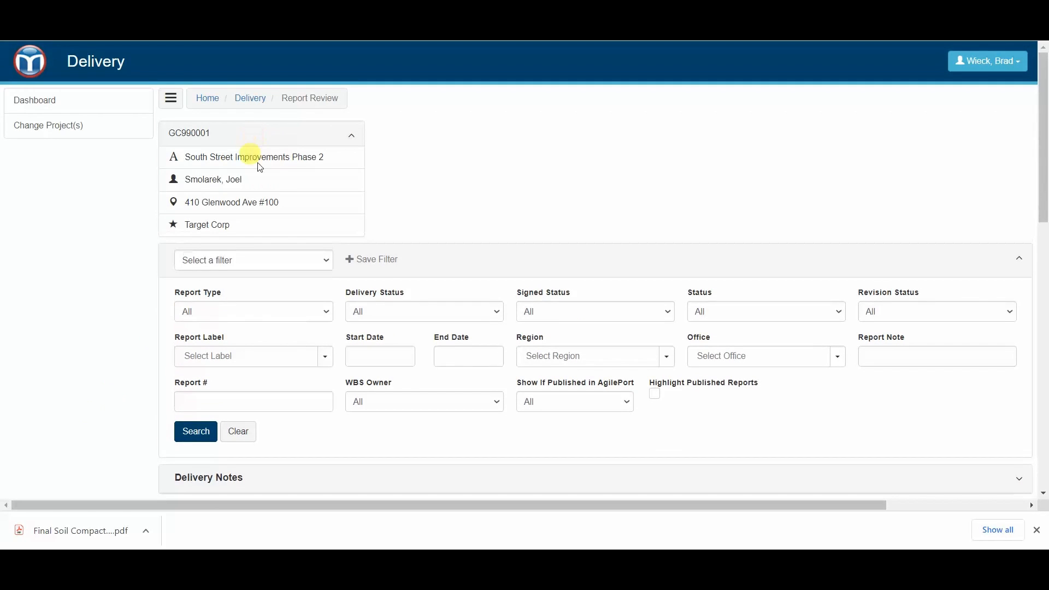
# Step: Collapse the project details, dismiss the download bar and go to Project Administration
pyautogui.moveTo(214, 133); pyautogui.dragTo(170, 134)
pyautogui.hotkey('ctrl', 'c')
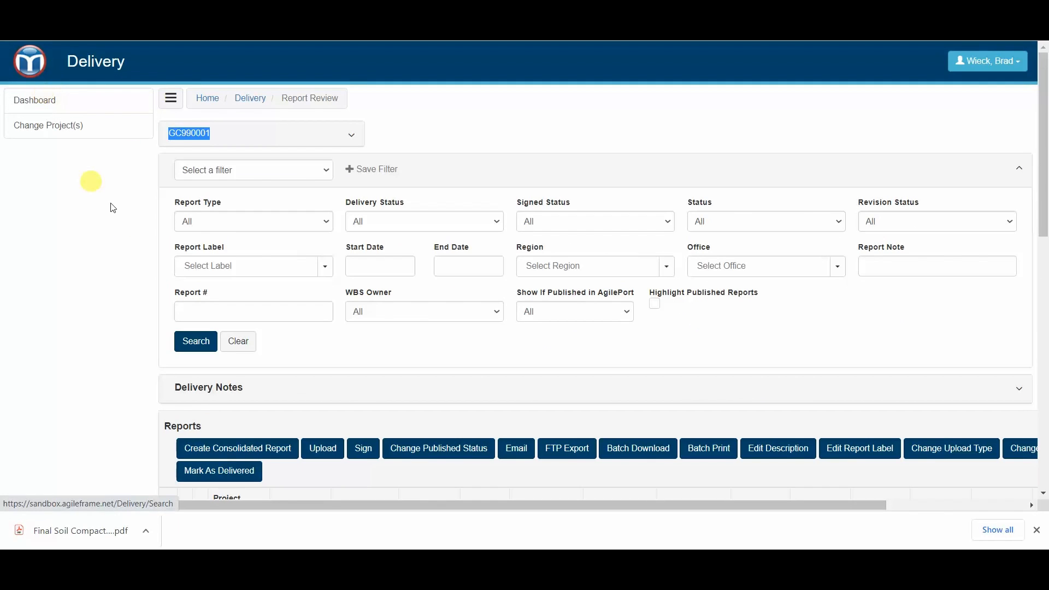
pyautogui.click(47, 96)
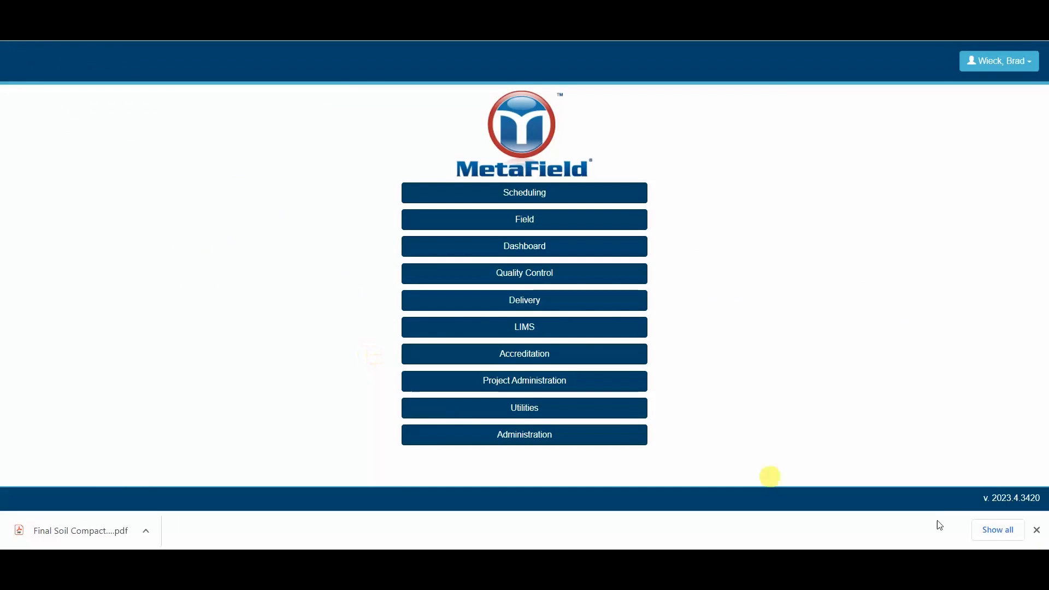
pyautogui.click(1037, 530)
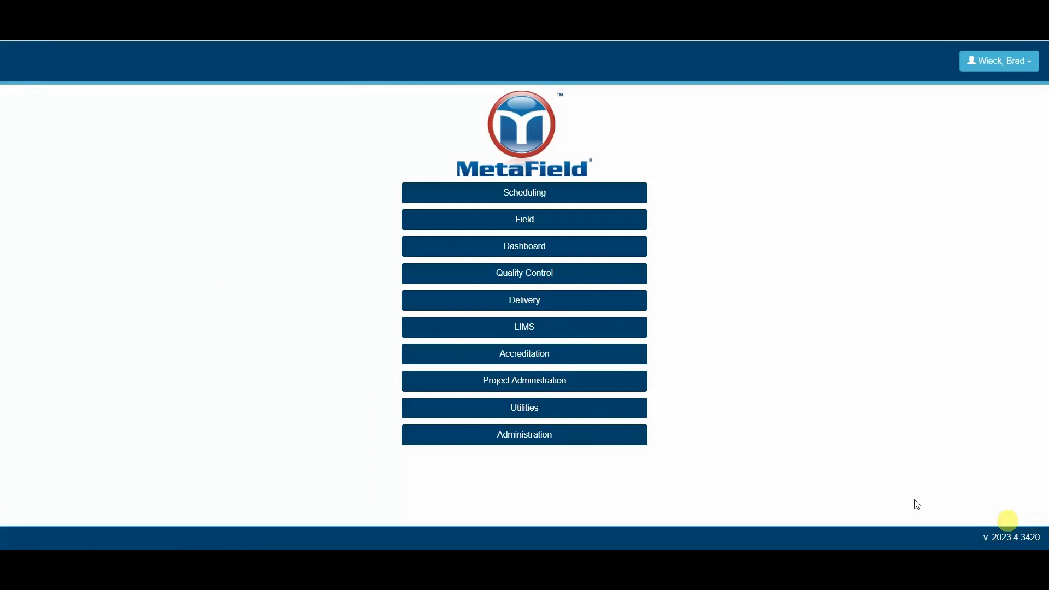
pyautogui.click(551, 385)
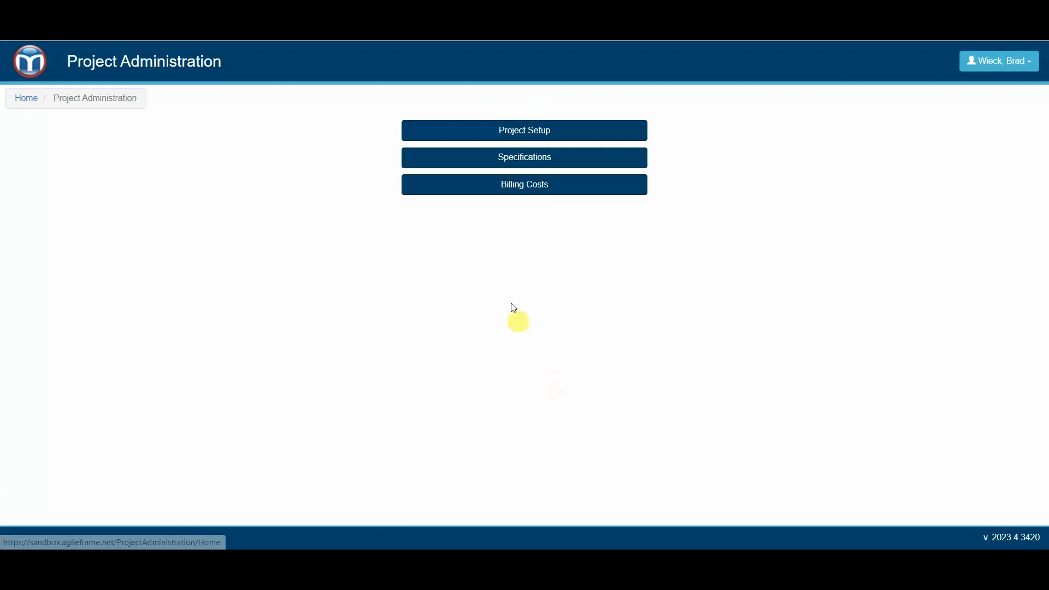
# Step: Find project GC990001 and show its specifications with contact and address details expanded
pyautogui.click(545, 160)
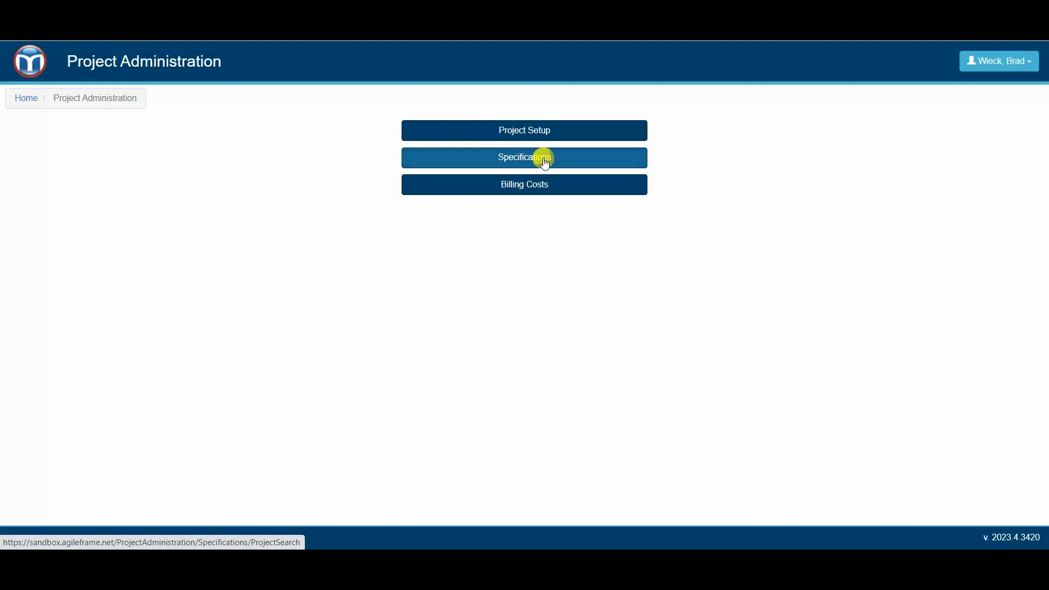
pyautogui.click(146, 150)
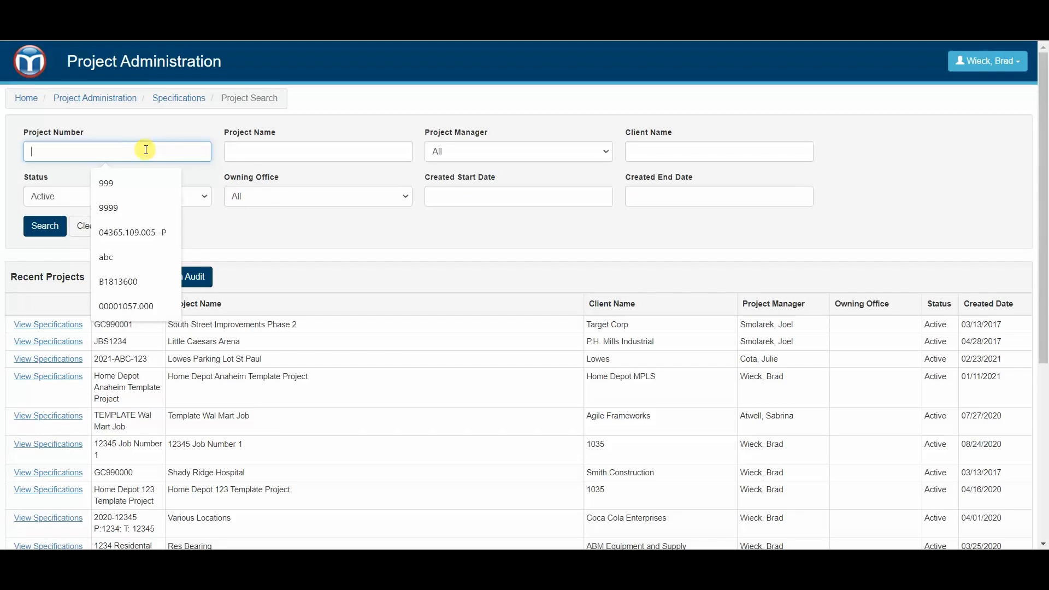
pyautogui.hotkey('ctrl', 'v')
pyautogui.click(45, 226)
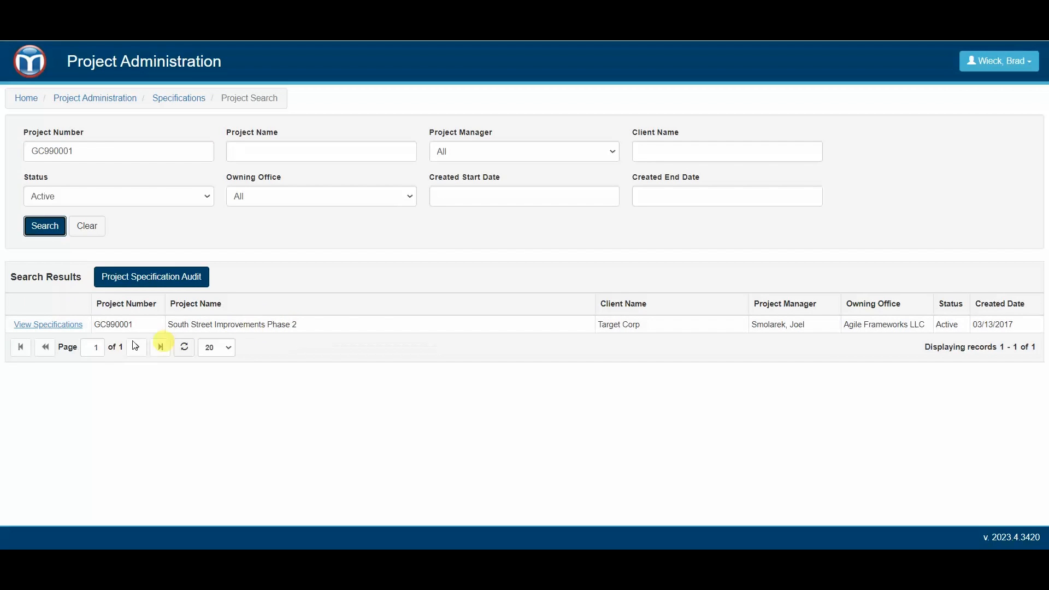
pyautogui.click(60, 330)
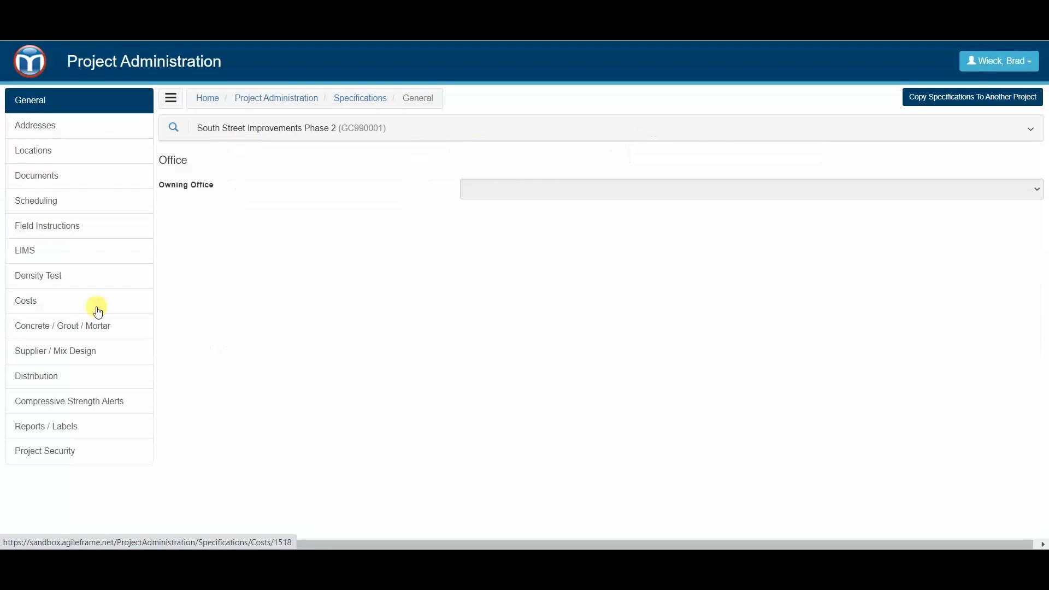
pyautogui.click(250, 137)
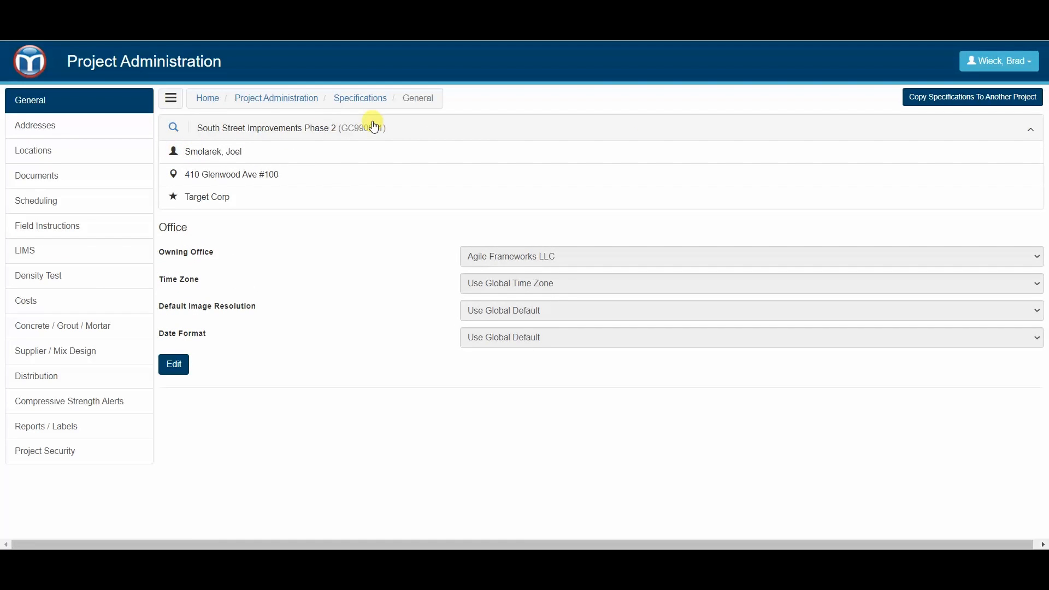
# Step: Bring up the project's Reports / Labels settings and scroll through the list
pyautogui.click(75, 433)
pyautogui.scroll(-1, 273, 281)
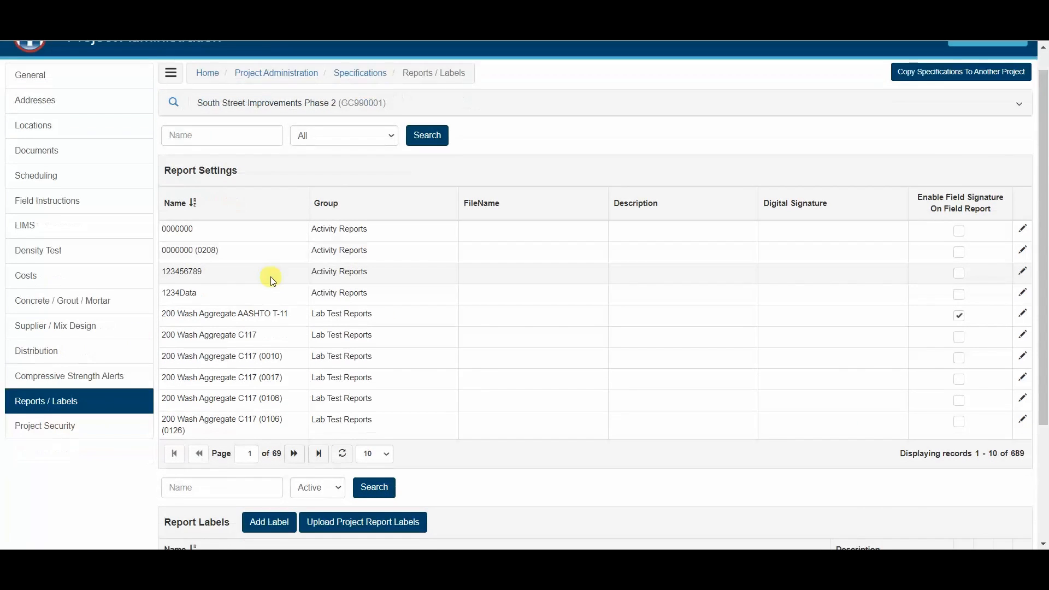
pyautogui.scroll(-3, 273, 281)
pyautogui.scroll(2, 317, 304)
pyautogui.scroll(-4, 275, 225)
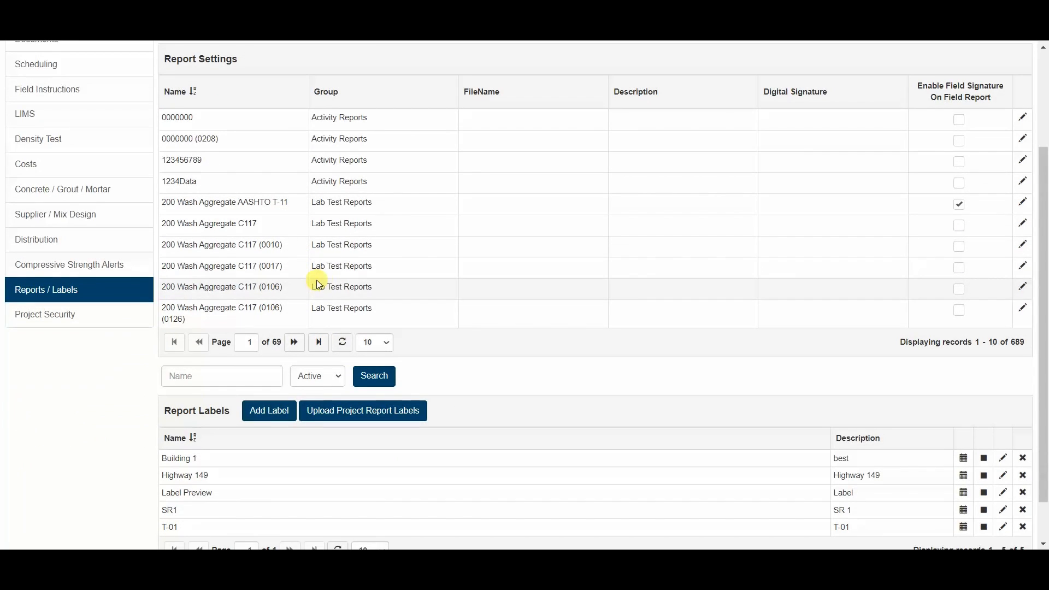
pyautogui.scroll(3, 347, 264)
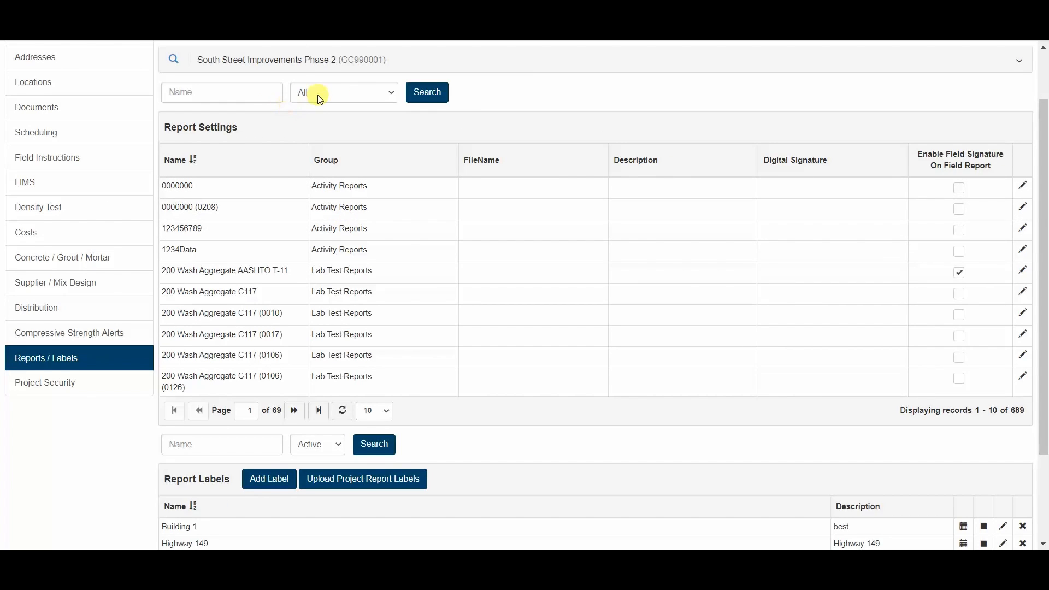
# Step: Filter report settings by name 'gauge' and select Soil Density - Nuclear Gauge
pyautogui.click(218, 92)
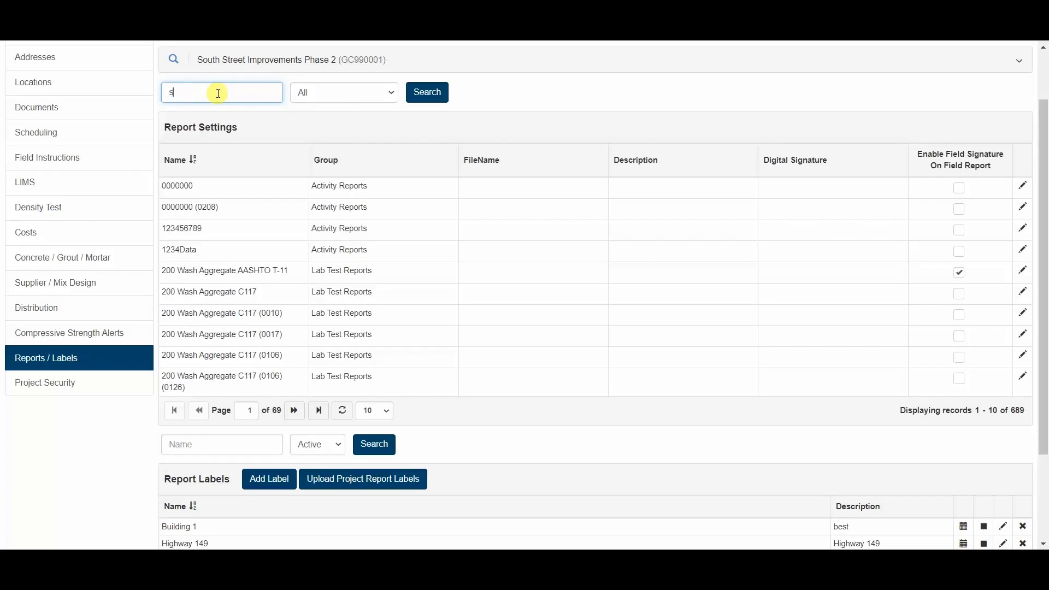
pyautogui.press('Return')
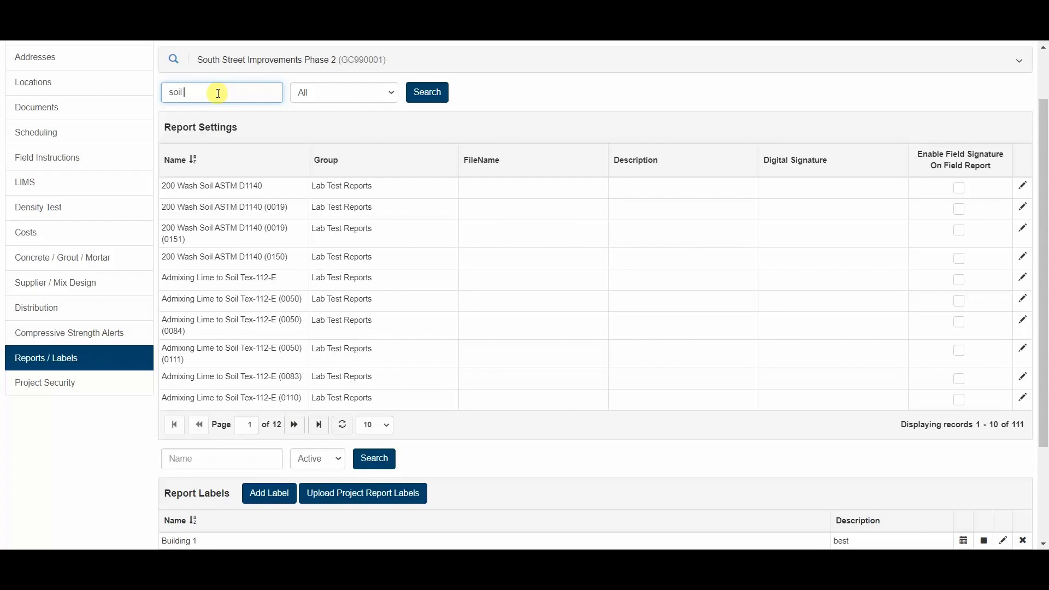
pyautogui.write('nucle')
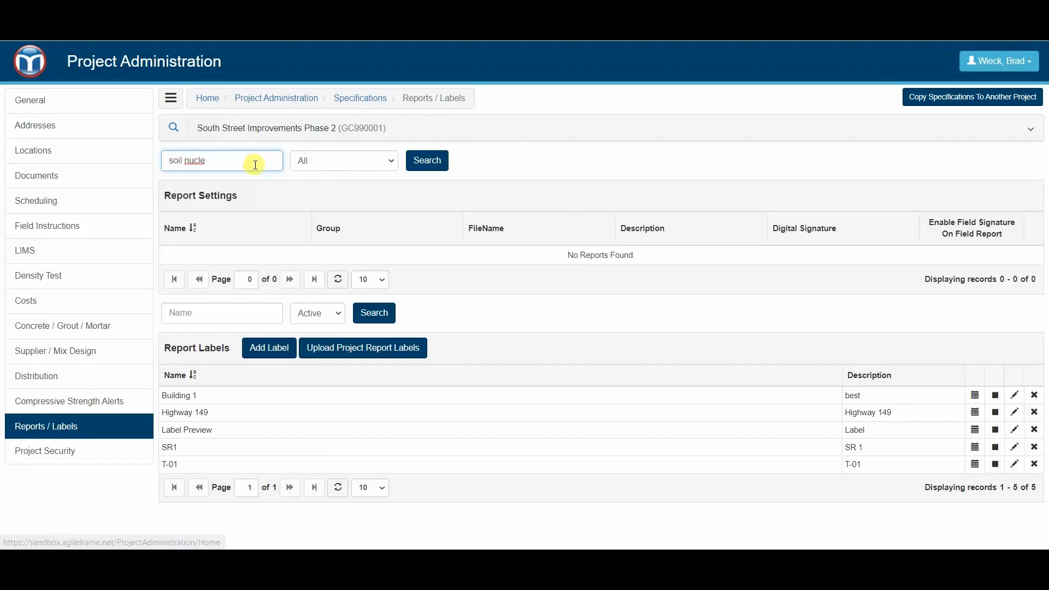
pyautogui.press('BackSpace')
pyautogui.press('BackSpace')
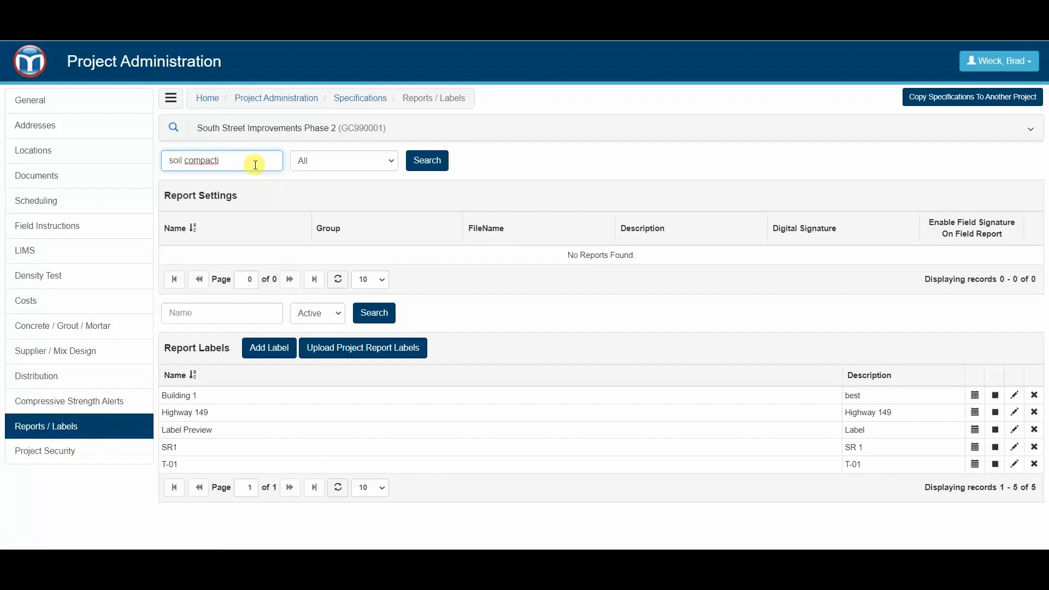
pyautogui.click(421, 160)
pyautogui.click(257, 162)
pyautogui.press('BackSpace')
pyautogui.press('BackSpace')
pyautogui.press('BackSpace')
pyautogui.press('BackSpace')
pyautogui.press('BackSpace')
pyautogui.press('BackSpace')
pyautogui.press('BackSpace')
pyautogui.press('BackSpace')
pyautogui.press('BackSpace')
pyautogui.press('BackSpace')
pyautogui.press('BackSpace')
pyautogui.press('BackSpace')
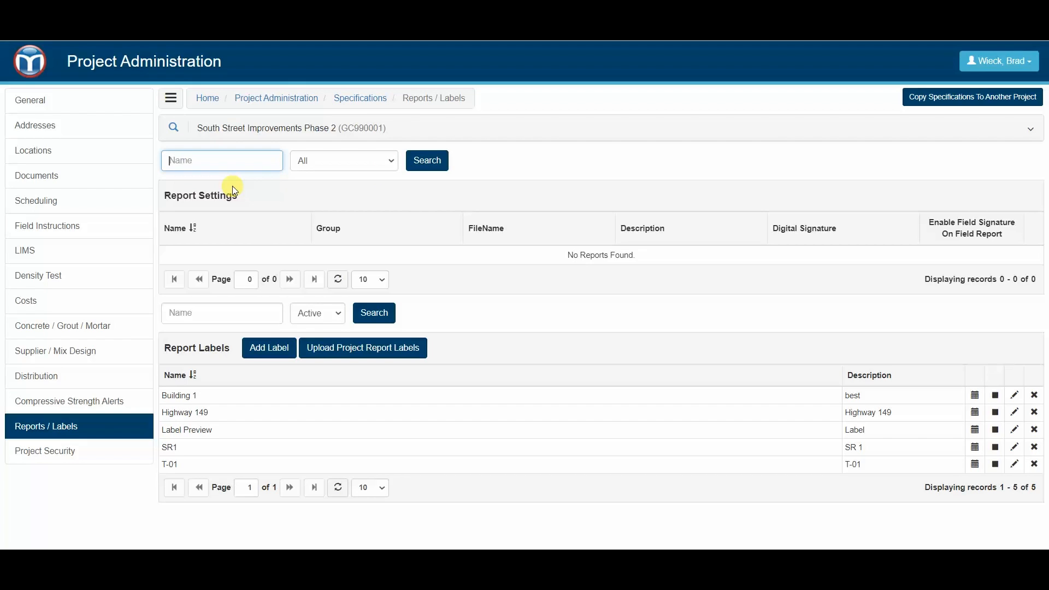
pyautogui.write('gauge')
pyautogui.click(428, 161)
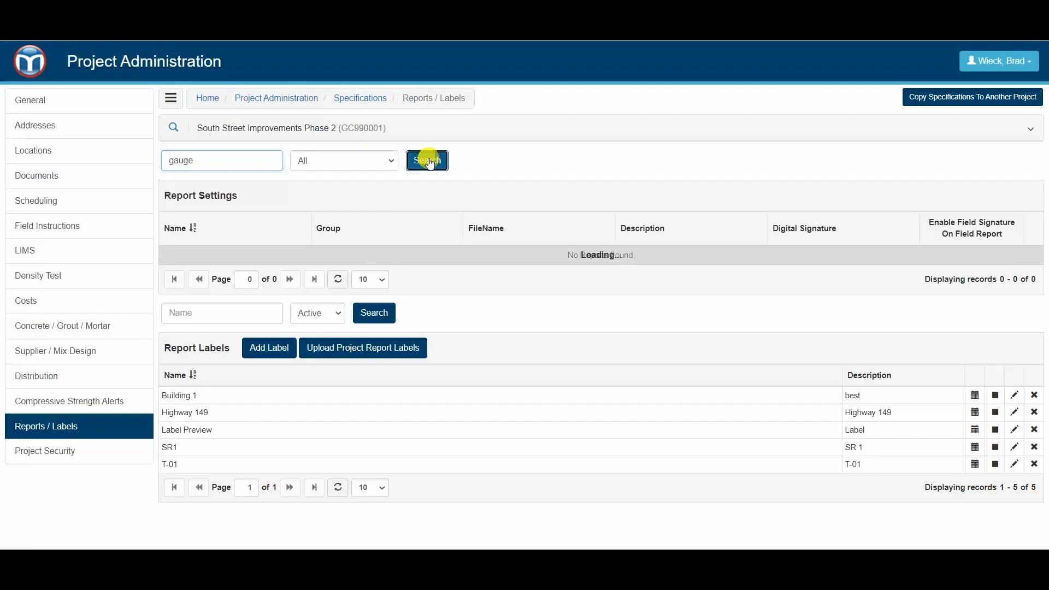
pyautogui.click(251, 297)
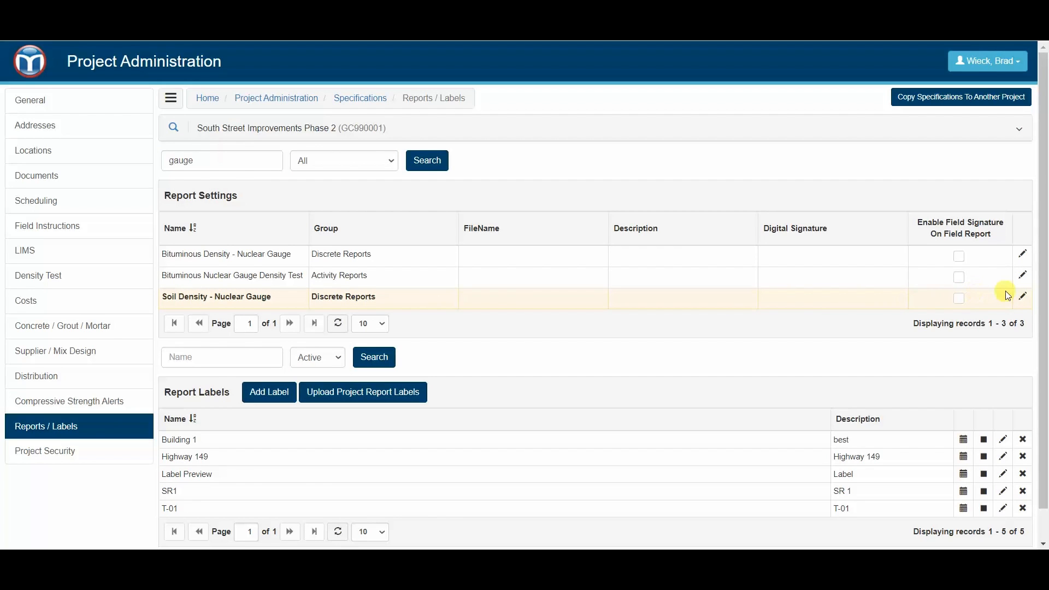
# Step: Enter the Soil Density - Nuclear Gauge description {{DensityTestDate}} - {{Technician}} - {{ProjectNumber}}
pyautogui.click(1024, 298)
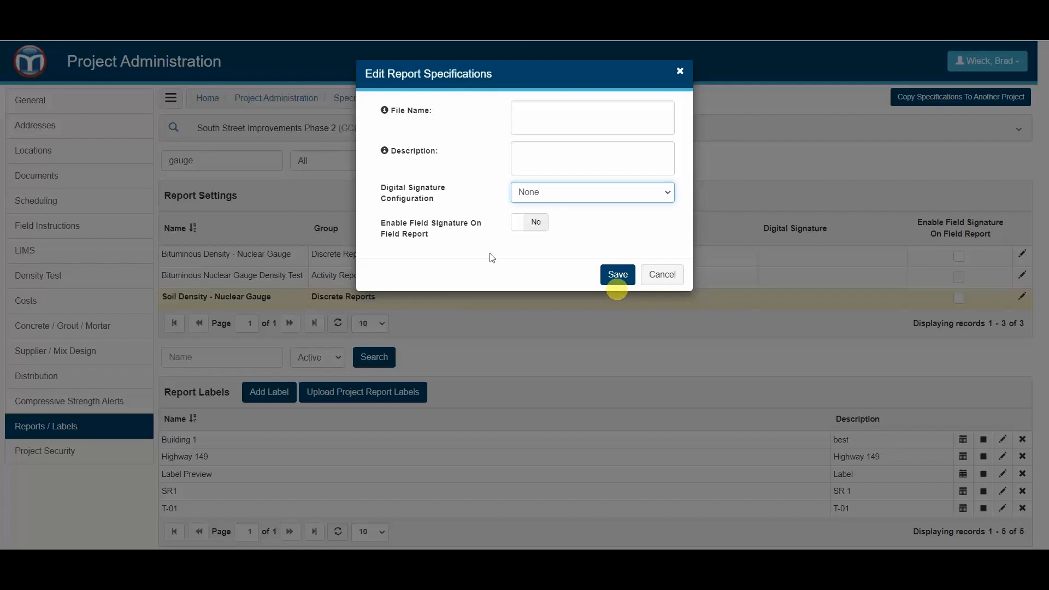
pyautogui.moveTo(386, 152)
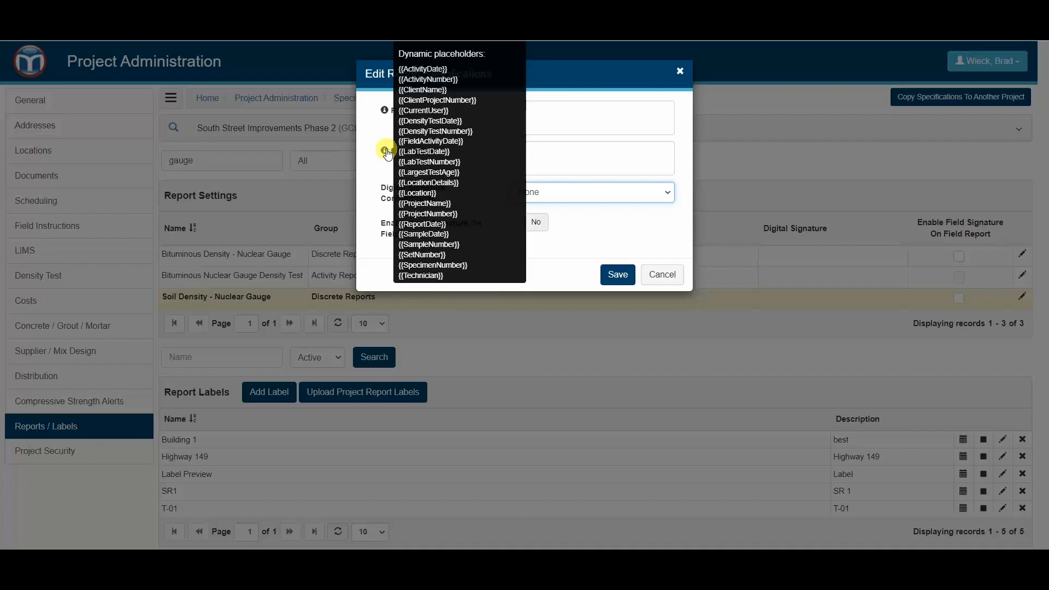
pyautogui.click(546, 162)
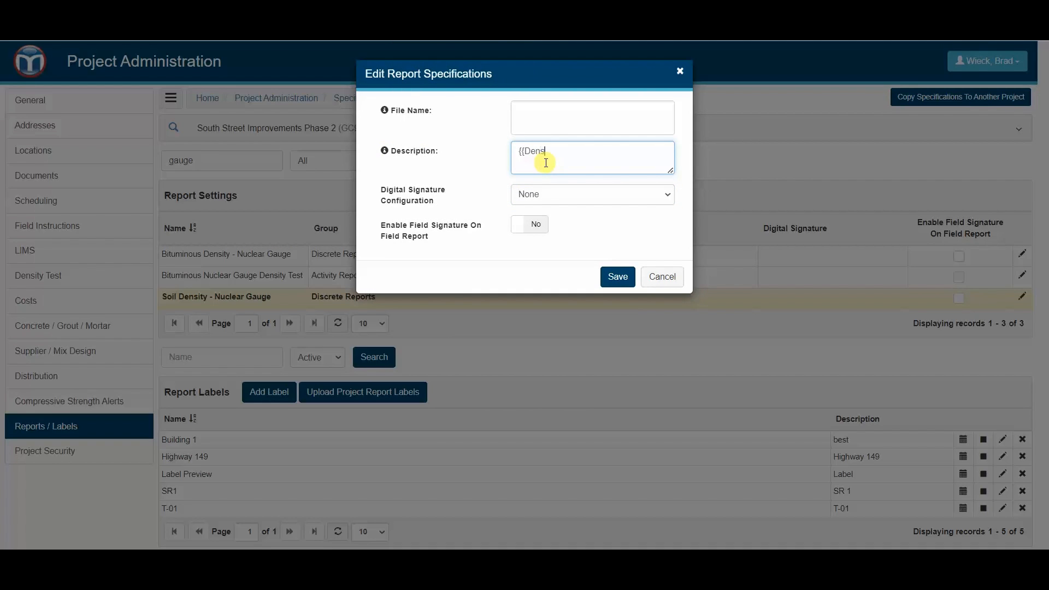
pyautogui.write('{{DensityTestDate}} - {{Technician')
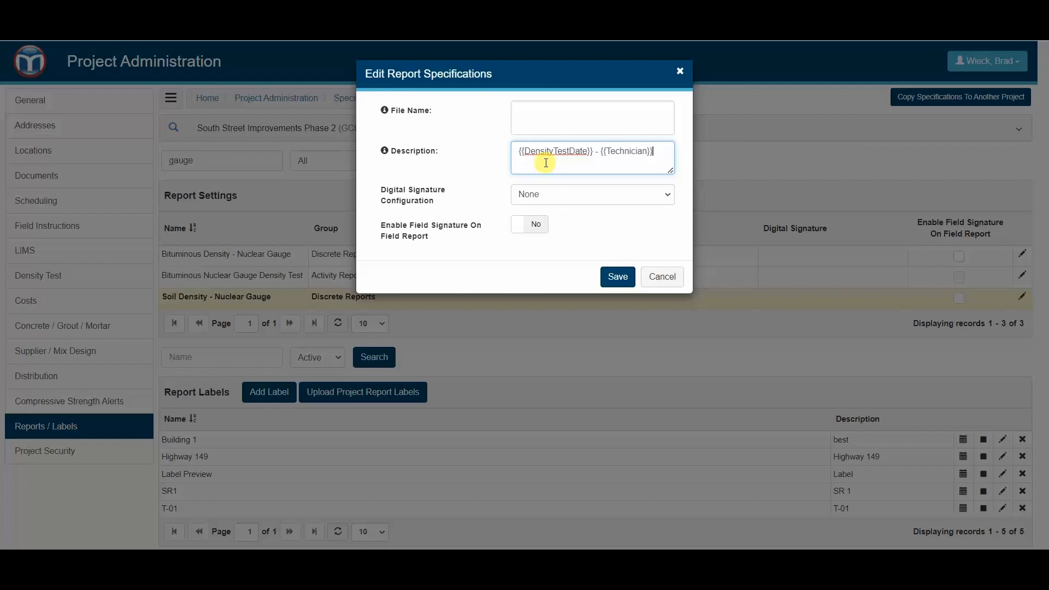
pyautogui.moveTo(384, 154)
pyautogui.write('Projec')
pyautogui.write('tNU')
pyautogui.write('umber')
pyautogui.write('}}')
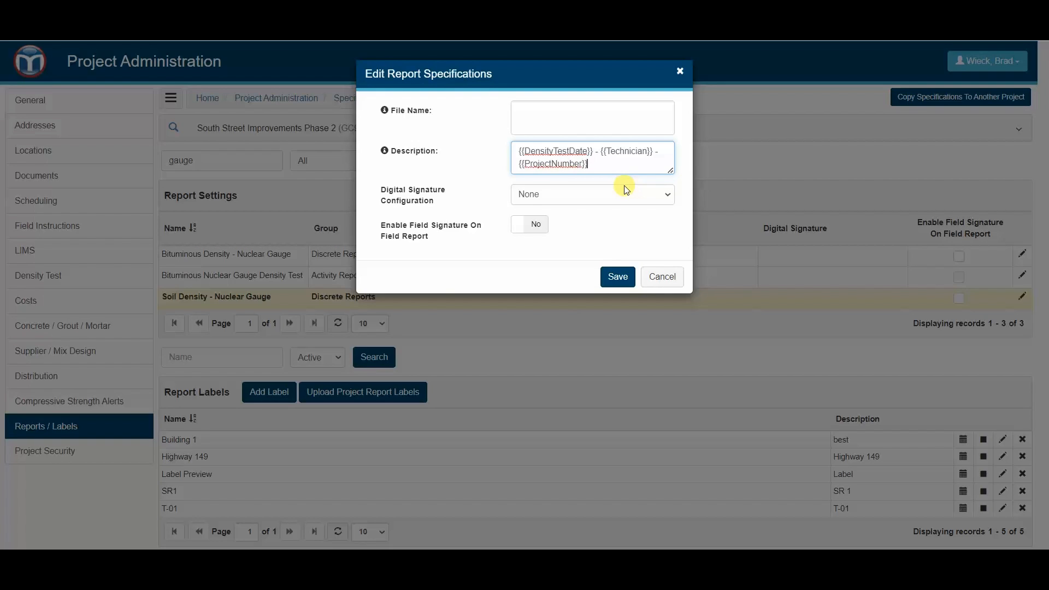
pyautogui.press('Tab')
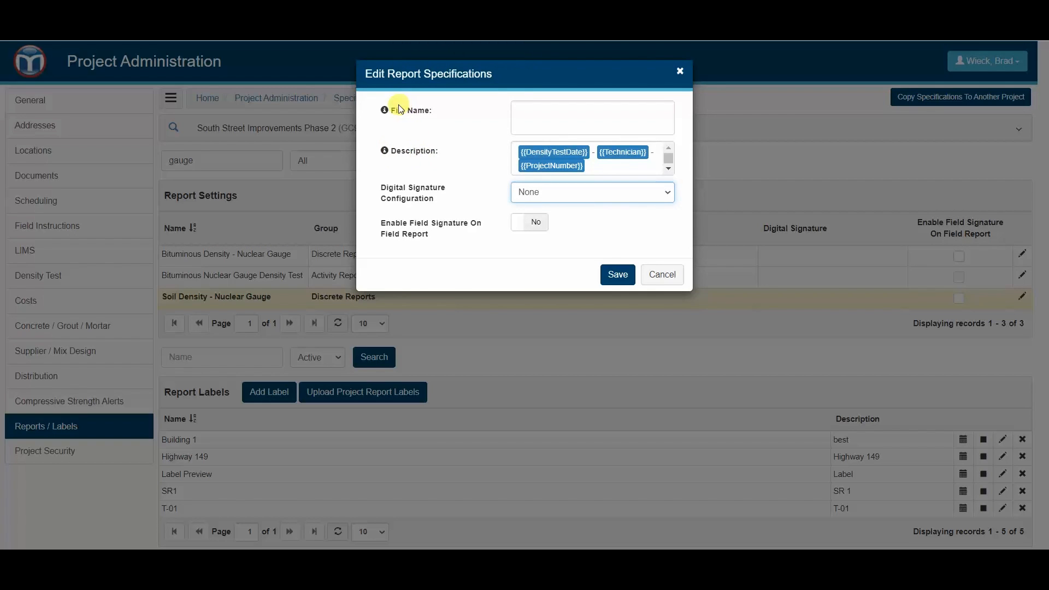
# Step: Set the file name to {{Report Description}} and save the report settings
pyautogui.moveTo(387, 113)
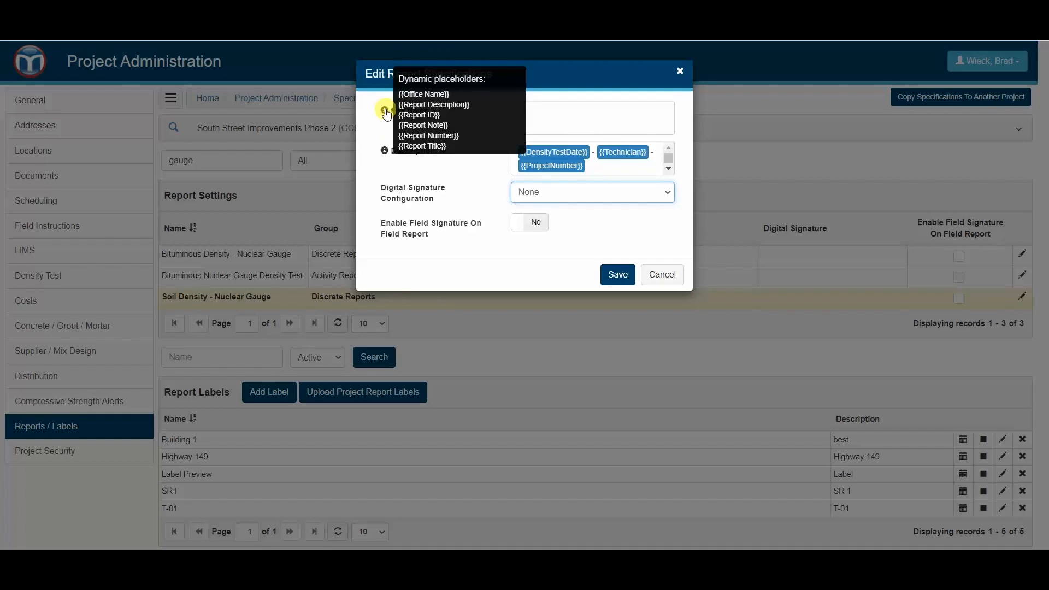
pyautogui.click(565, 121)
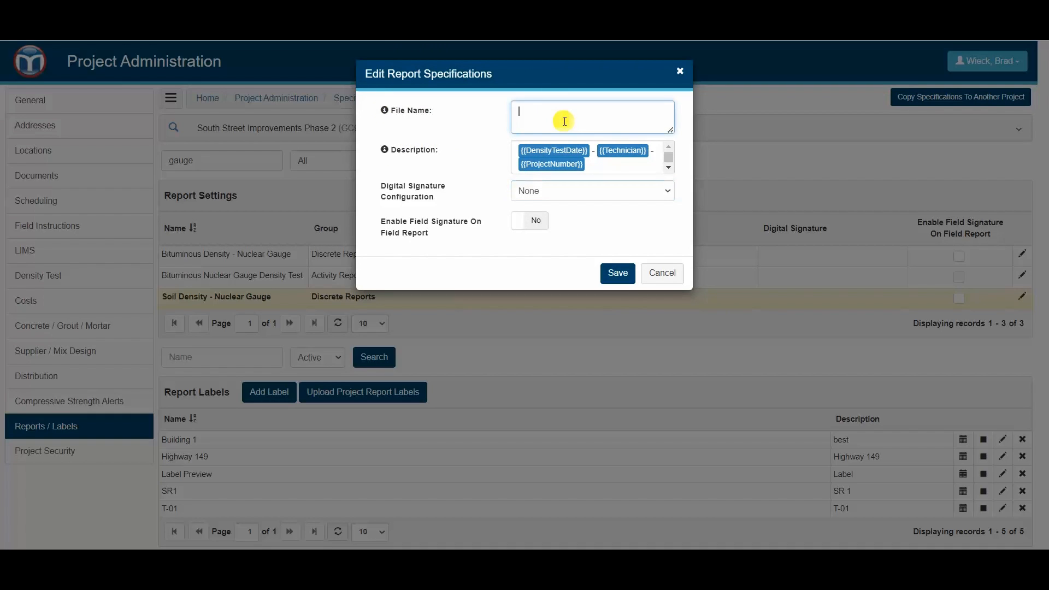
pyautogui.write('{{Report Description')
pyautogui.press('Tab')
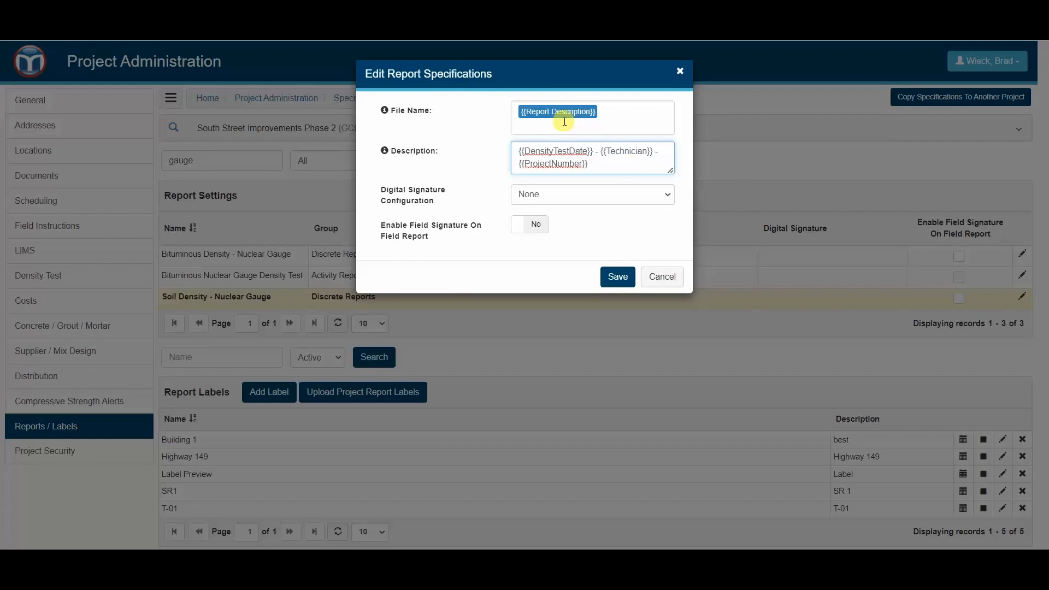
pyautogui.press('Tab')
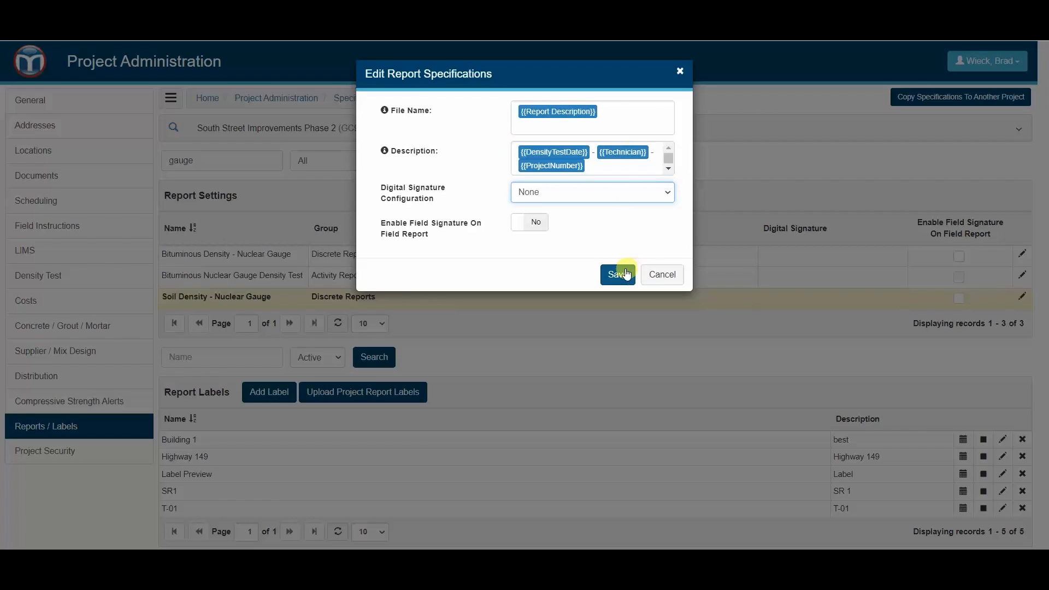
pyautogui.moveTo(386, 112)
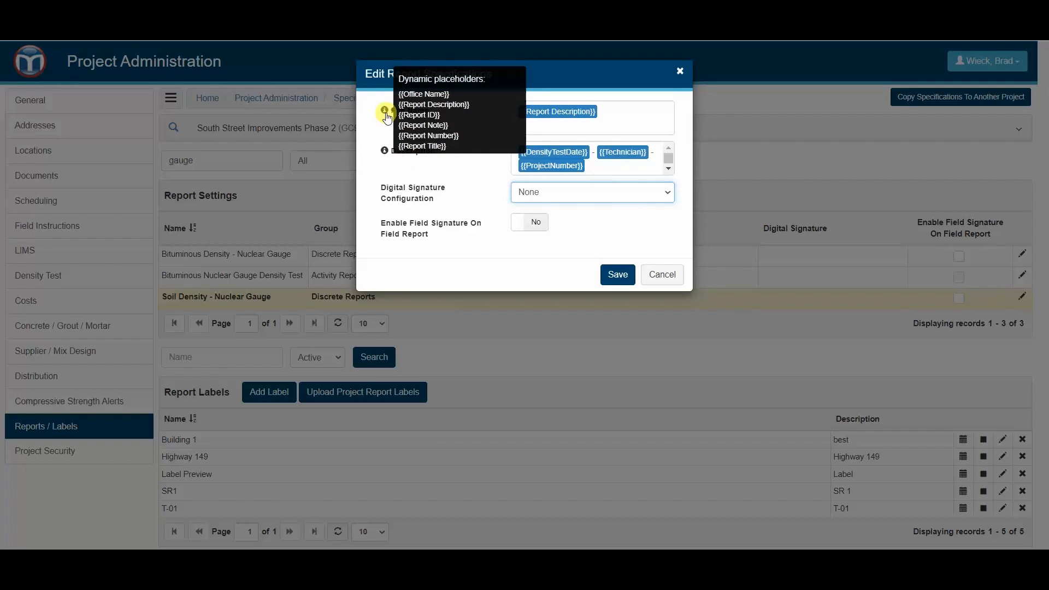
pyautogui.click(619, 275)
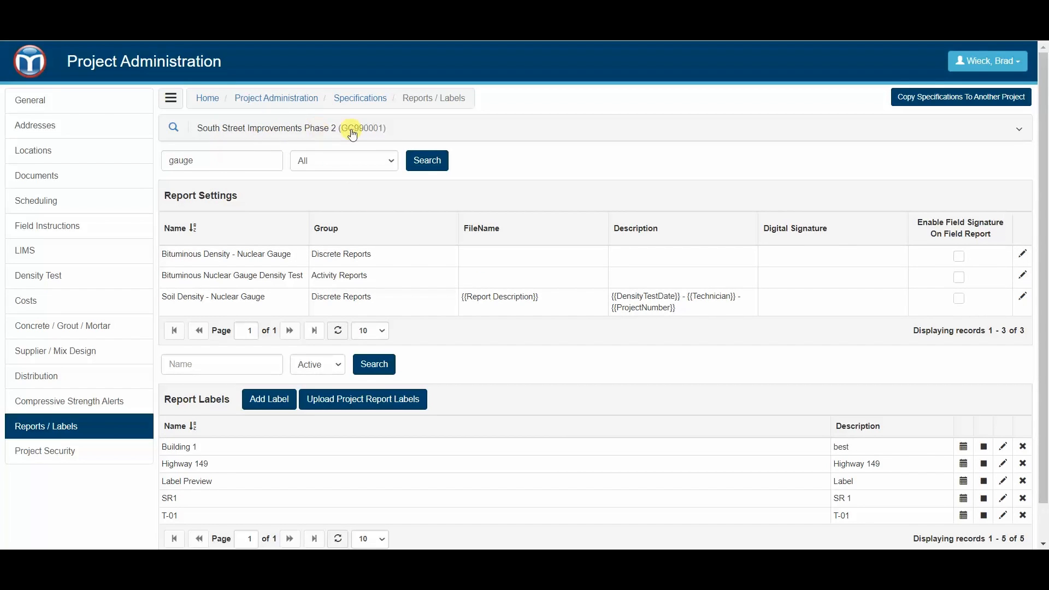
# Step: Go to the South Street Improvements Phase 2 density tests and select test 158
pyautogui.click(22, 56)
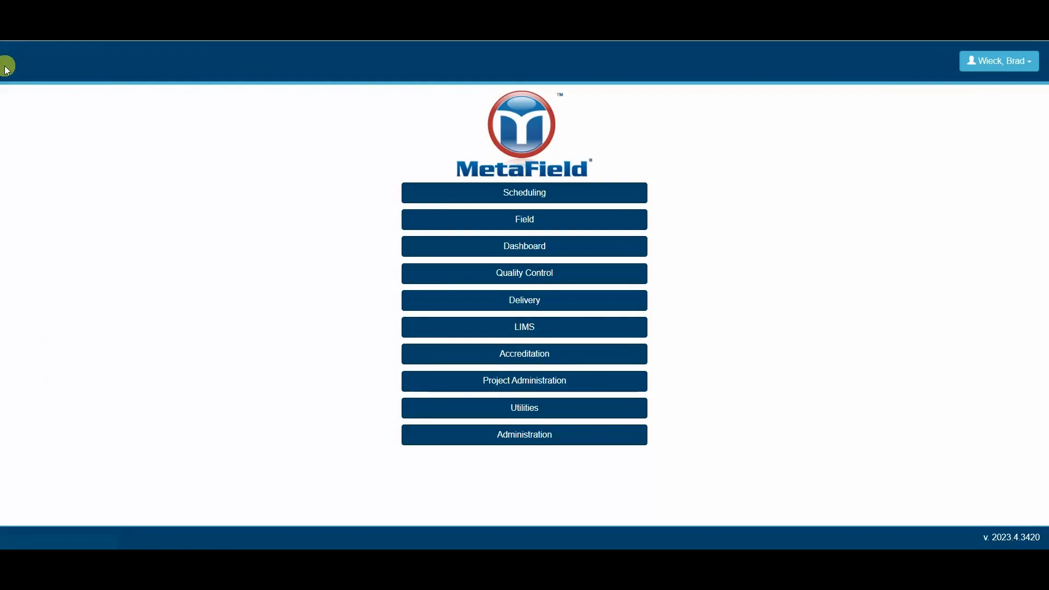
pyautogui.click(467, 277)
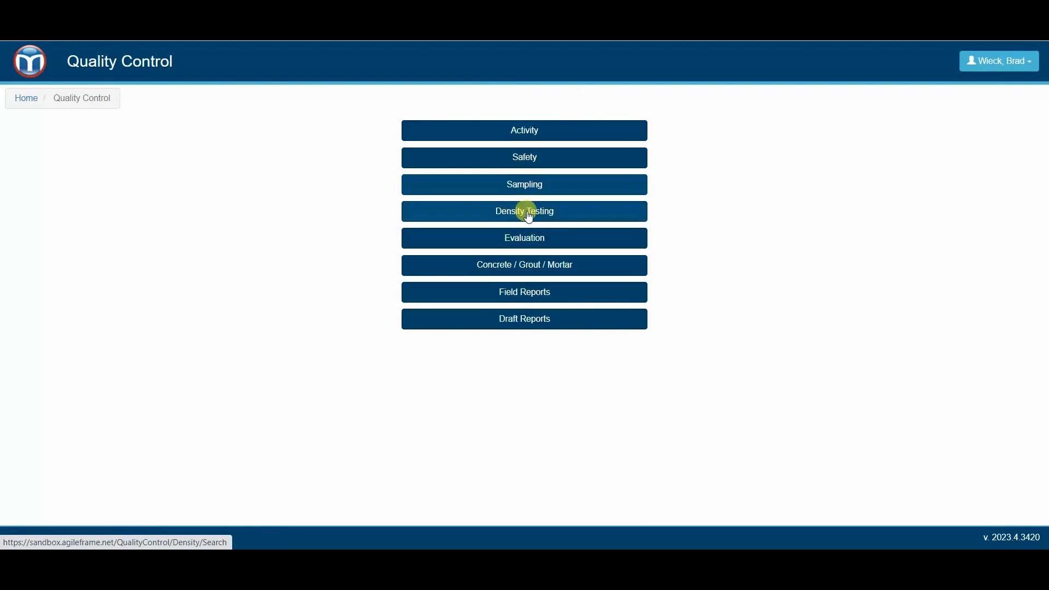
pyautogui.click(520, 208)
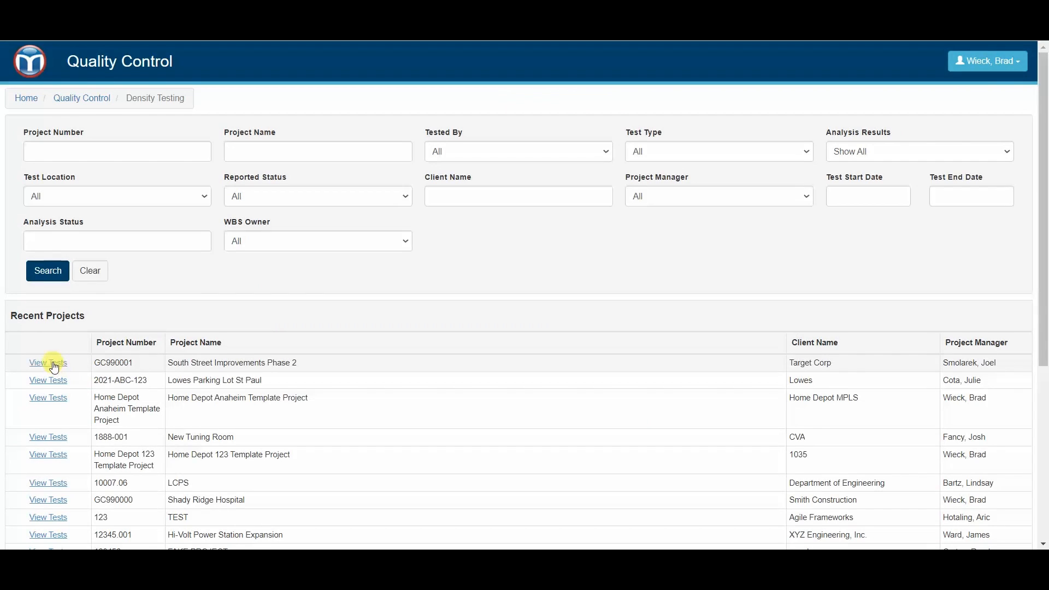
pyautogui.click(48, 362)
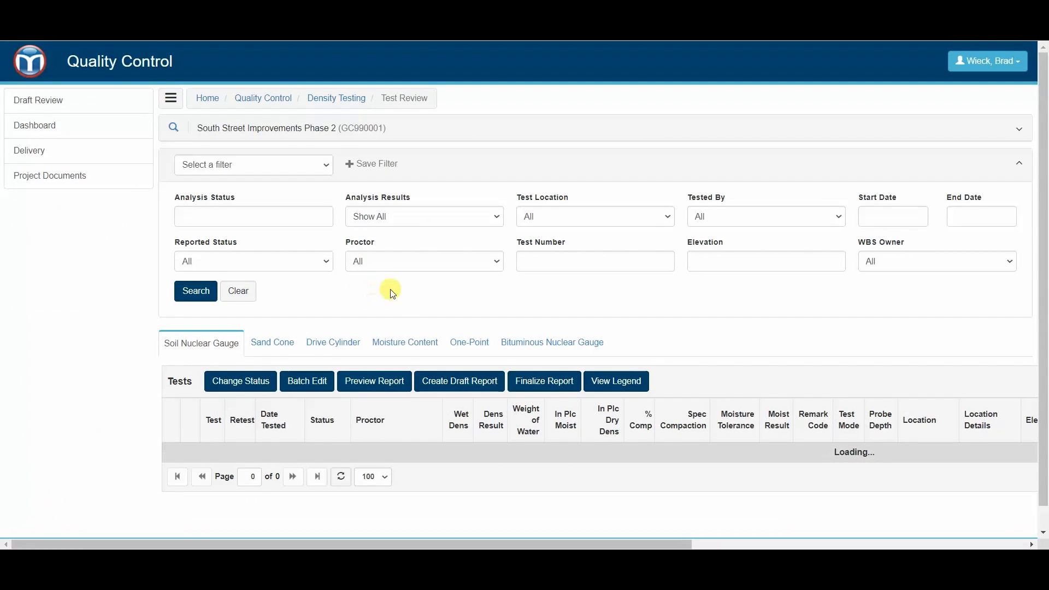
pyautogui.scroll(-1, 392, 293)
pyautogui.click(211, 429)
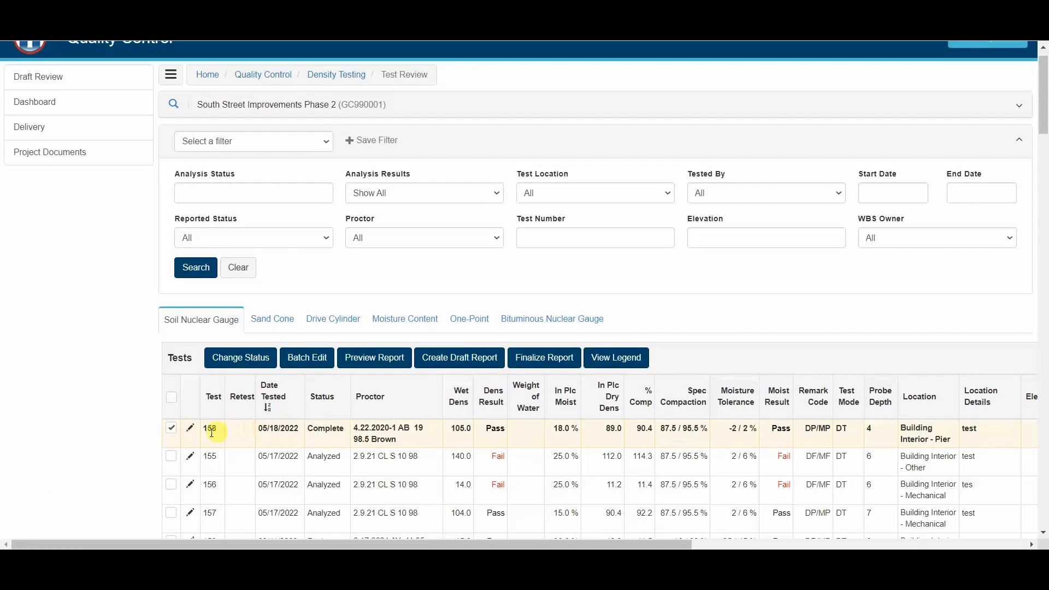
pyautogui.scroll(-1, 503, 405)
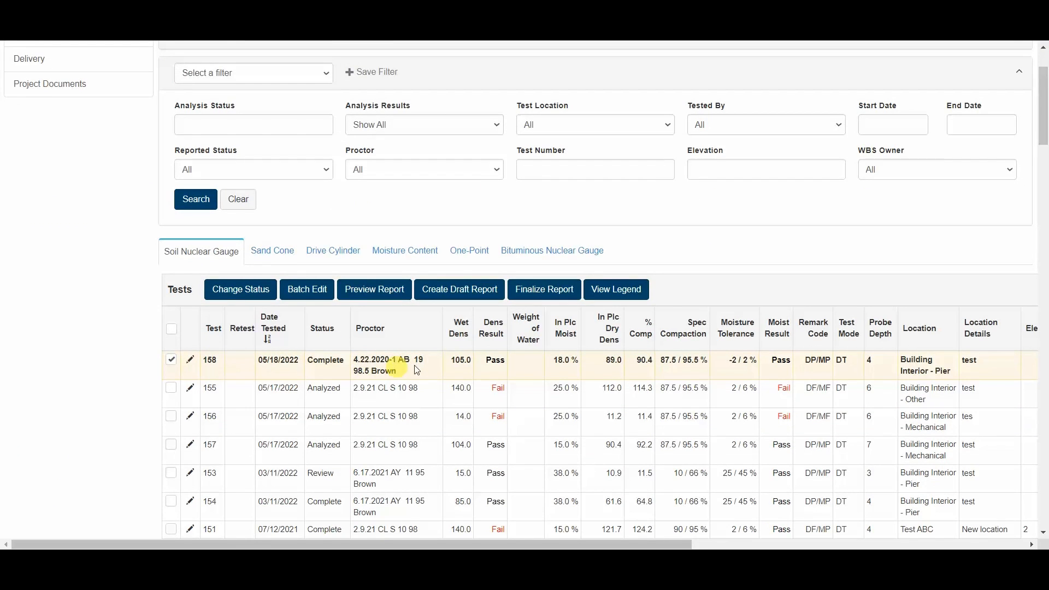
# Step: Finalize test 158's report with digital signing off, accepting the moisture tolerance prompt
pyautogui.click(526, 289)
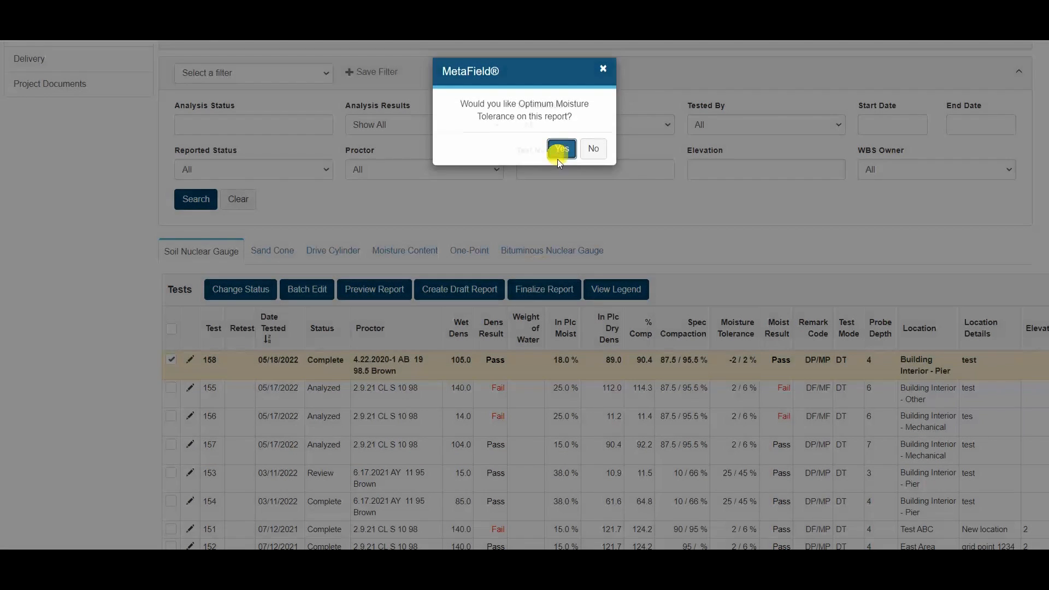
pyautogui.click(560, 155)
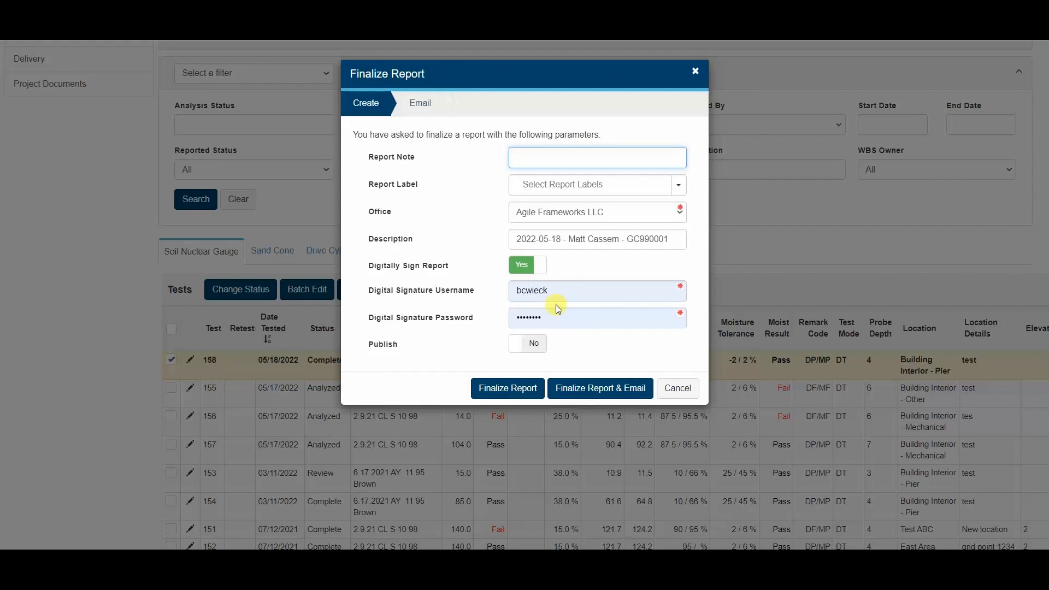
pyautogui.moveTo(517, 238); pyautogui.dragTo(559, 239)
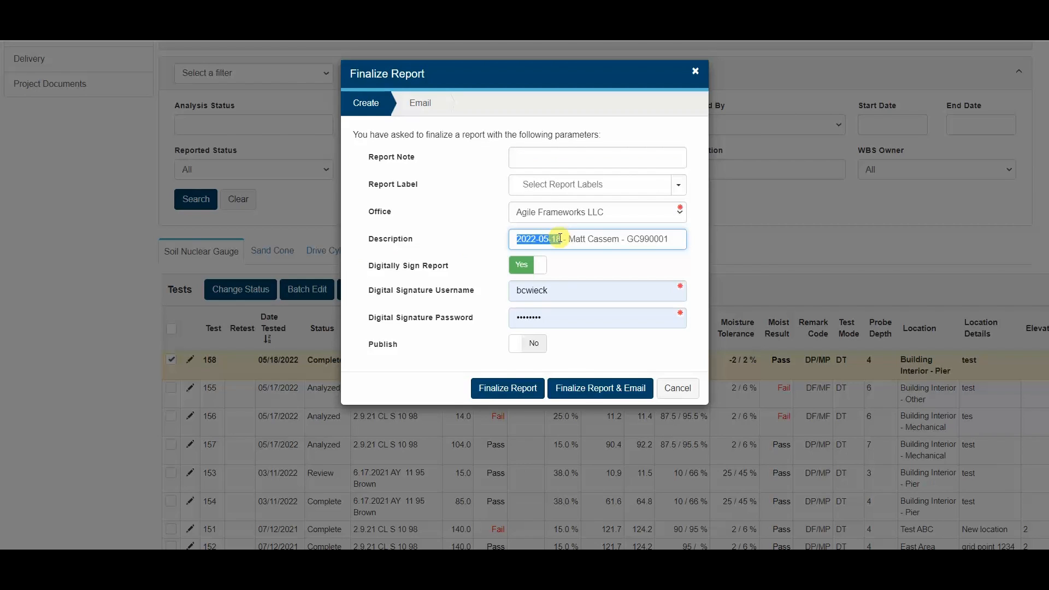
pyautogui.moveTo(559, 239); pyautogui.dragTo(562, 239)
pyautogui.click(524, 265)
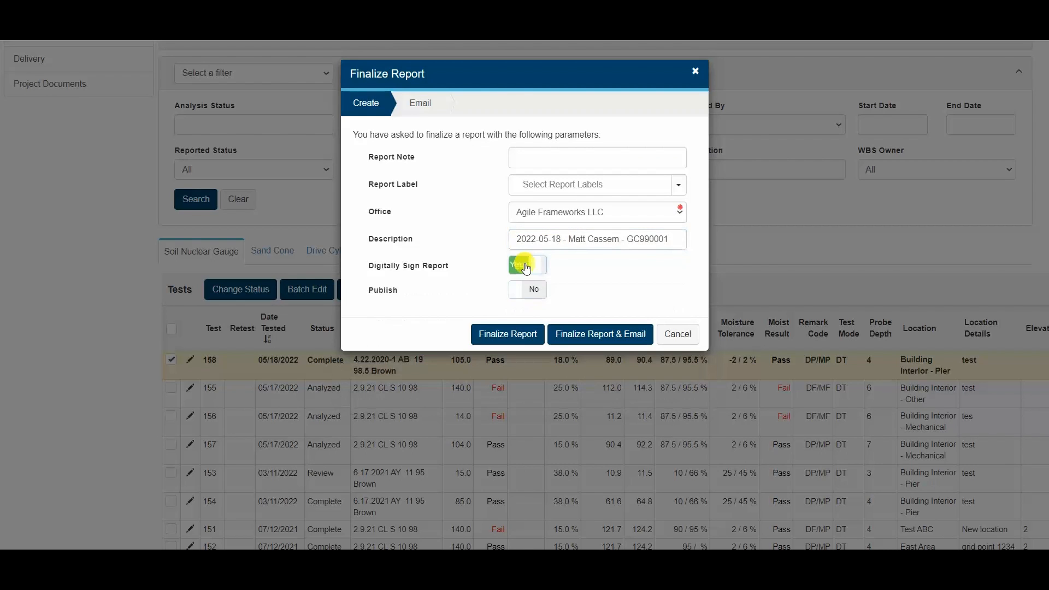
pyautogui.click(513, 335)
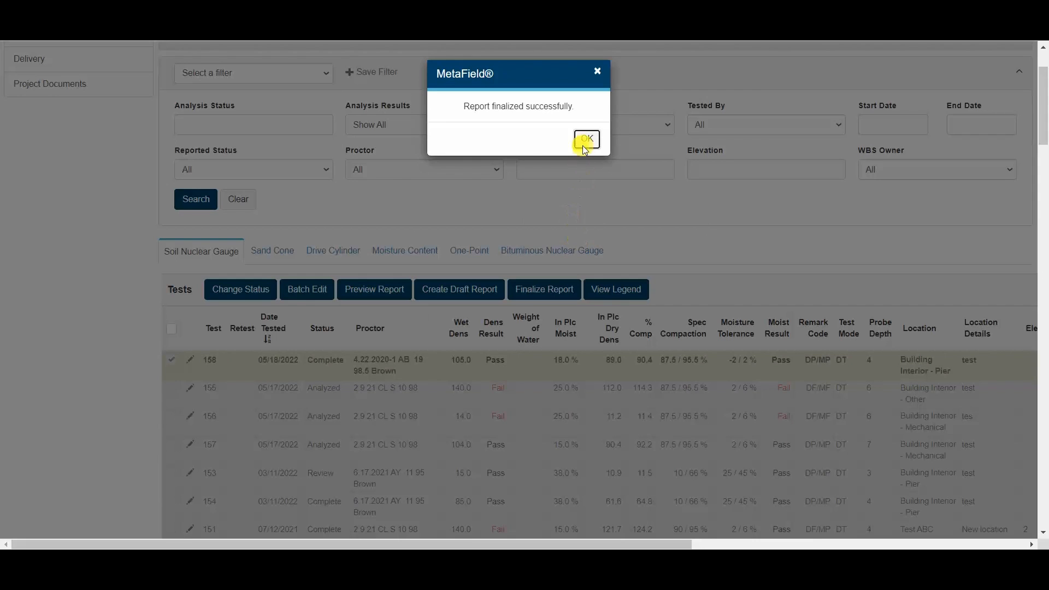
pyautogui.click(585, 140)
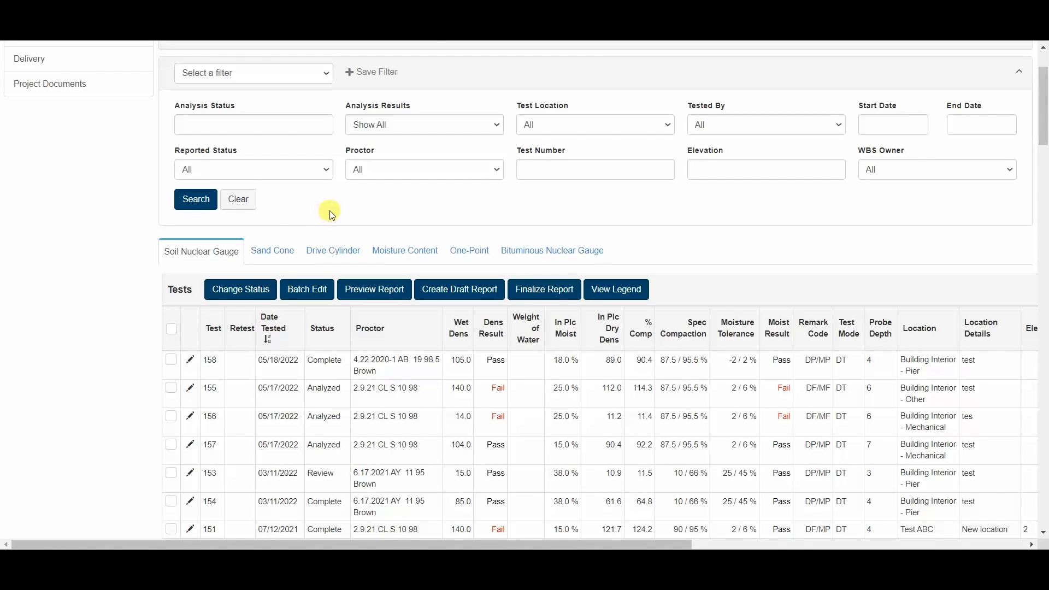
# Step: Download report SNG-000145 from Delivery and view its PDF named 2022-05-18 - technician - GC990001
pyautogui.scroll(2, 230, 191)
pyautogui.click(144, 166)
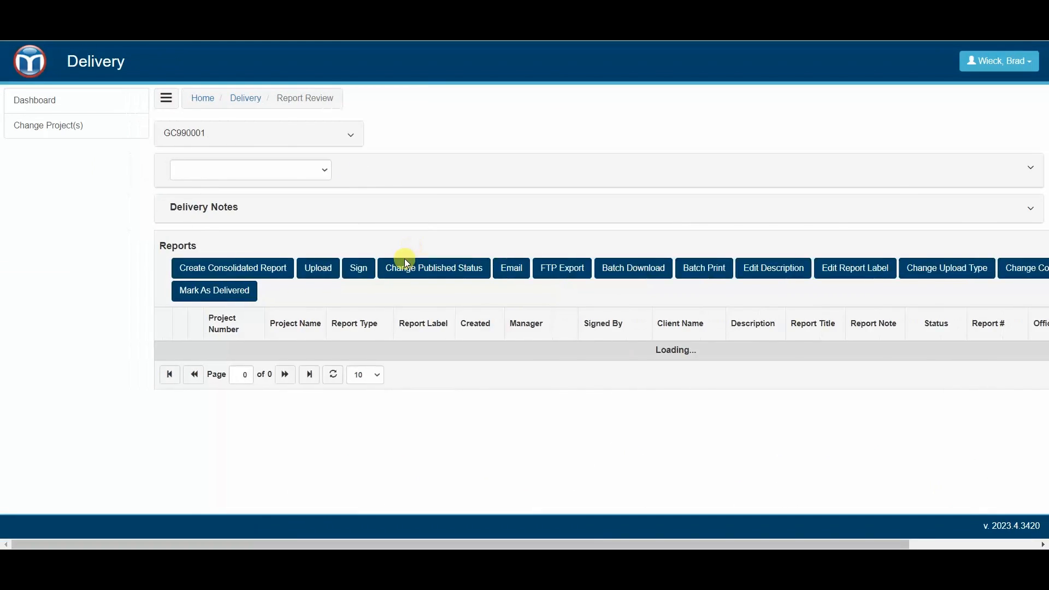
pyautogui.scroll(-4, 437, 284)
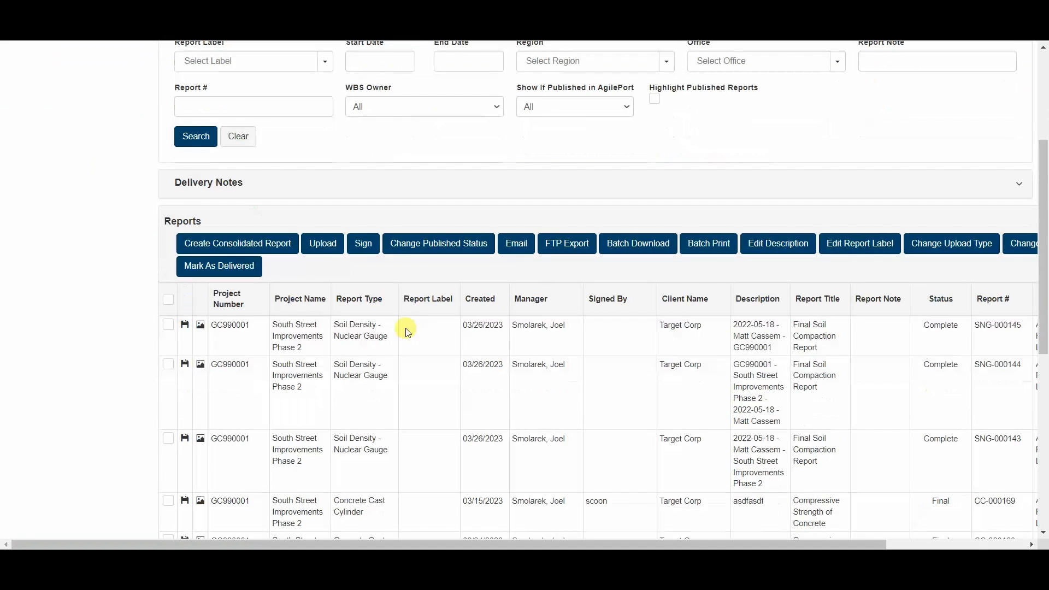
pyautogui.click(185, 326)
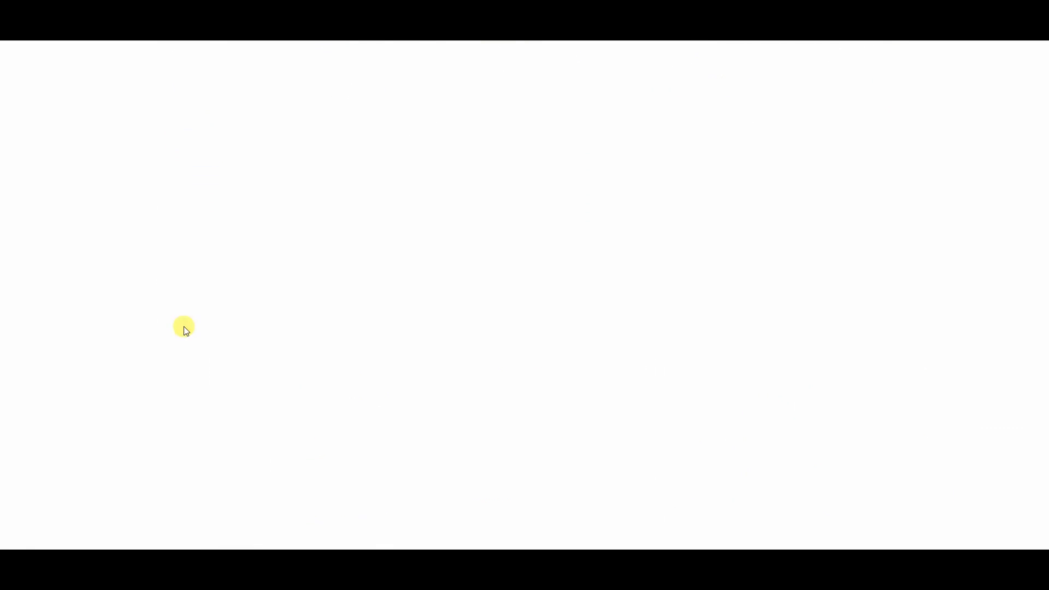
pyautogui.click(93, 531)
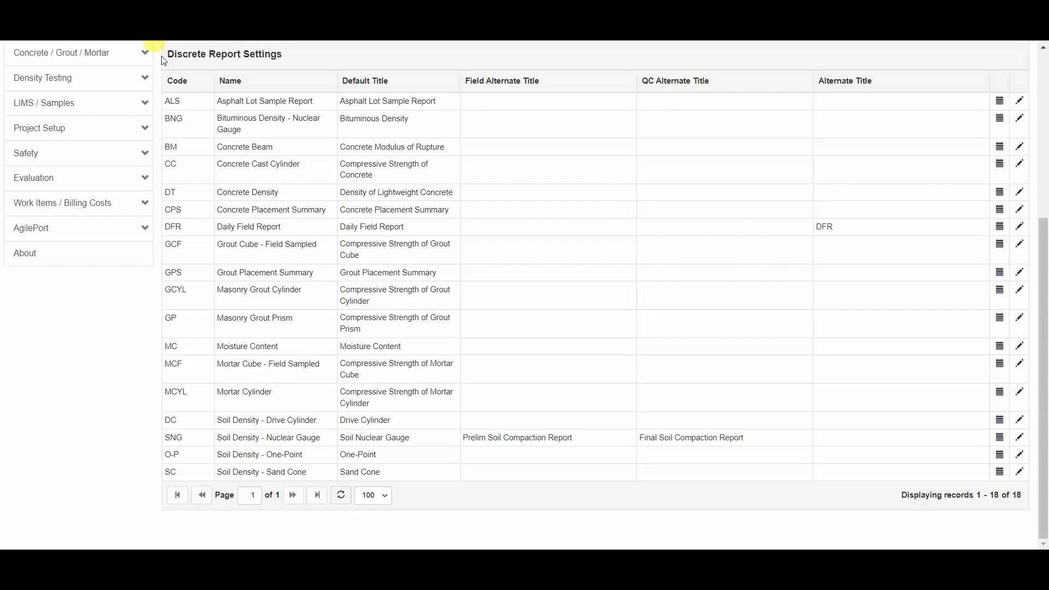
# Step: Navigate from the home menu to Administration > Reports > Report Types
pyautogui.scroll(5, 112, 122)
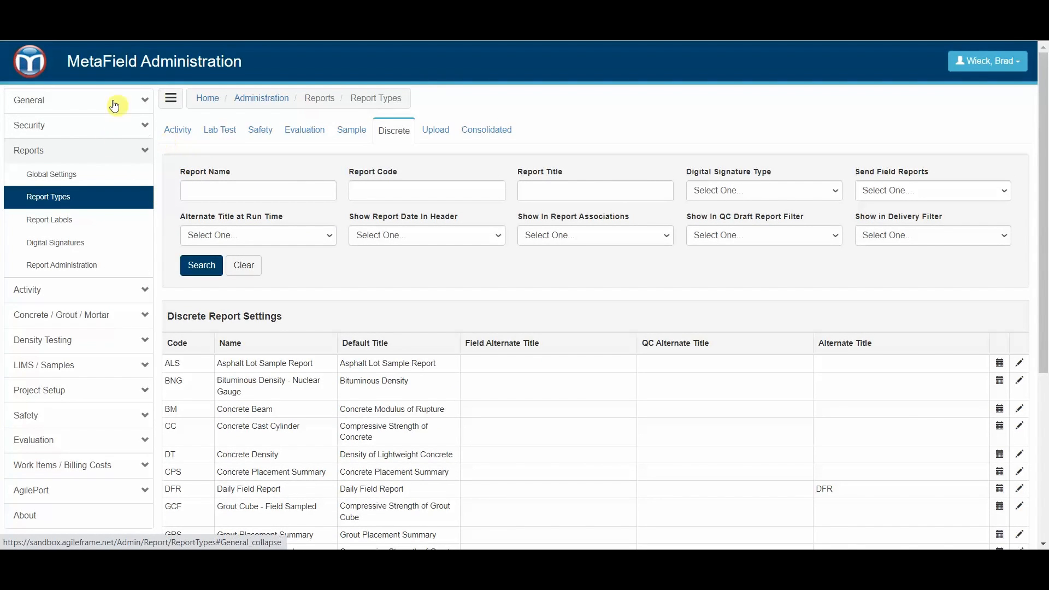
pyautogui.click(83, 73)
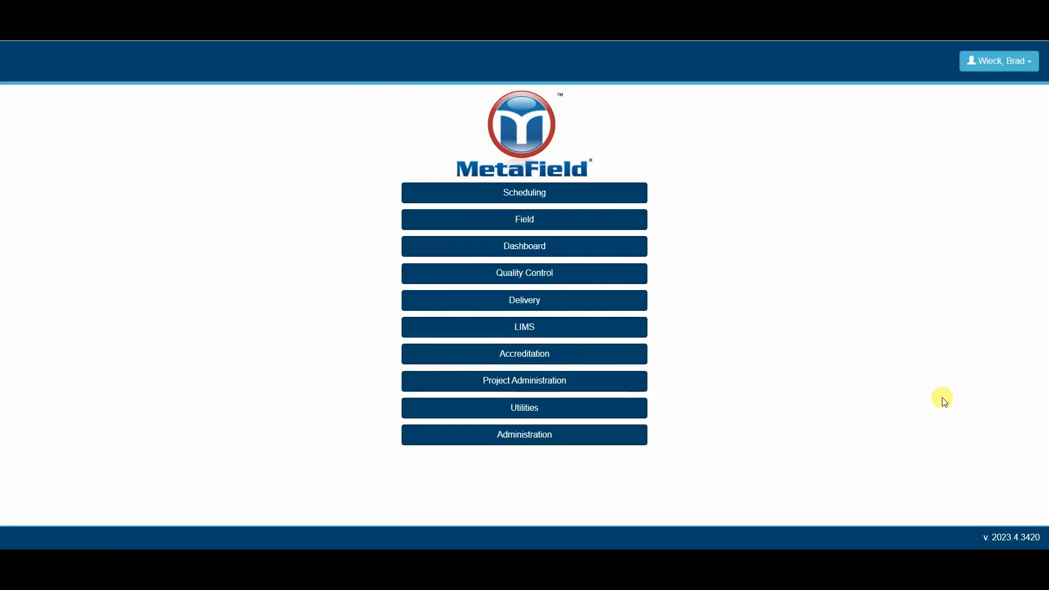
pyautogui.click(481, 435)
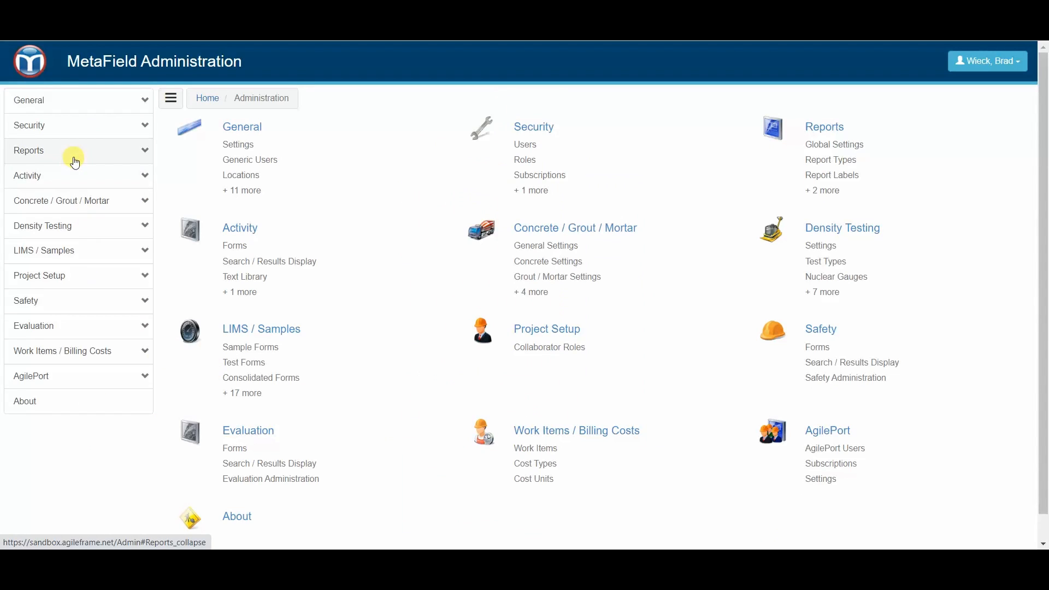
pyautogui.click(75, 153)
pyautogui.click(78, 194)
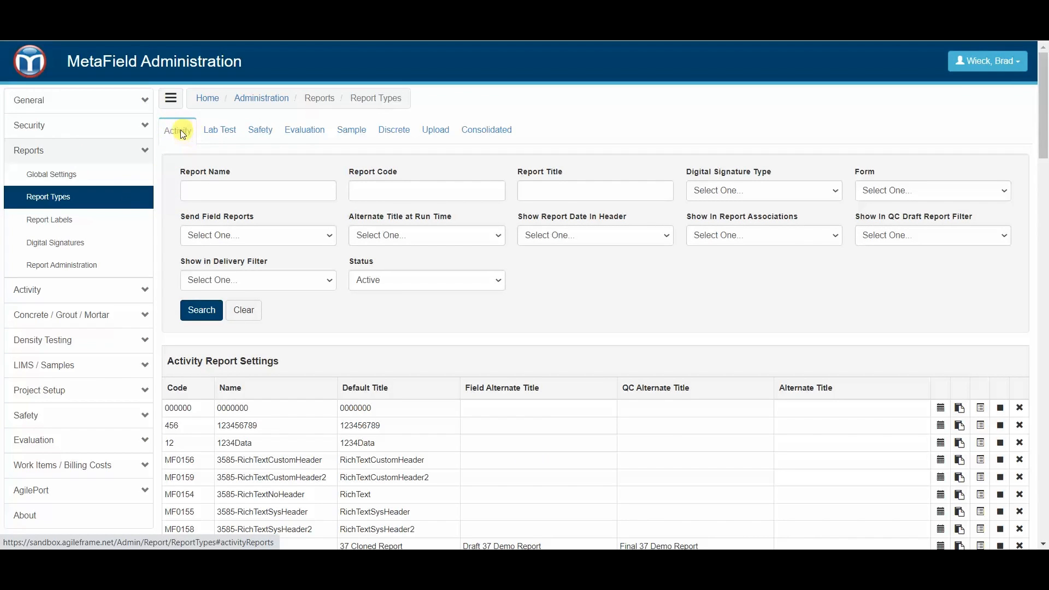
# Step: Filter activity report types by name 'rebar' and select Rebar Report (R123)
pyautogui.click(225, 188)
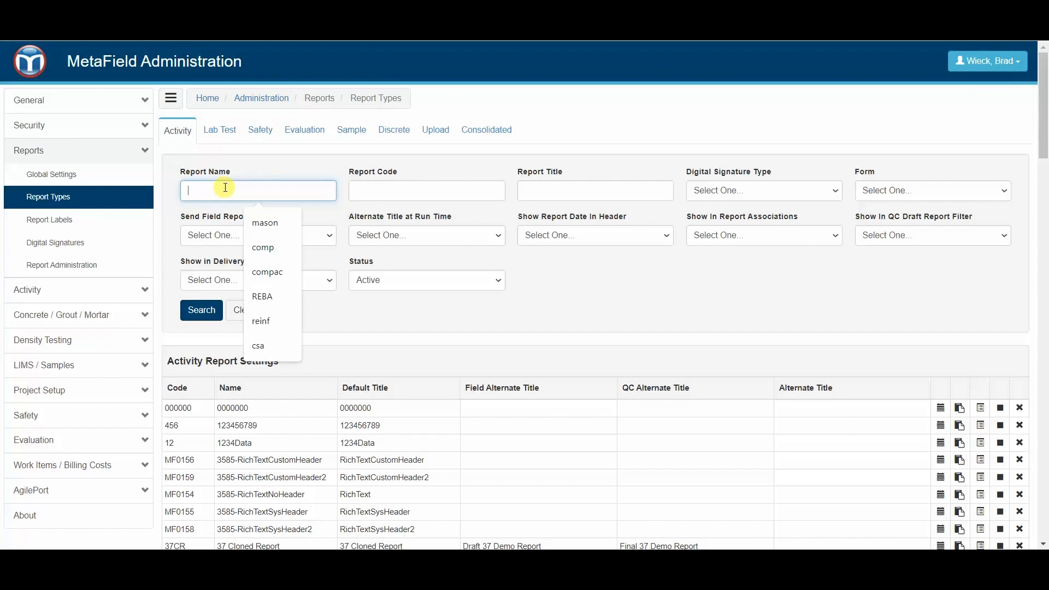
pyautogui.write('rebar')
pyautogui.press('Return')
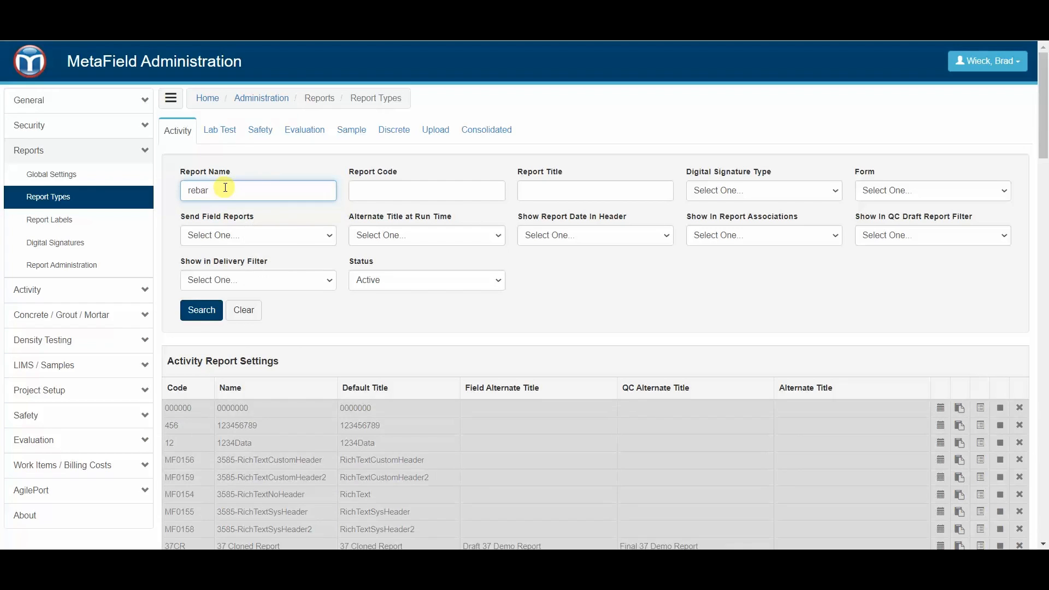
pyautogui.click(257, 443)
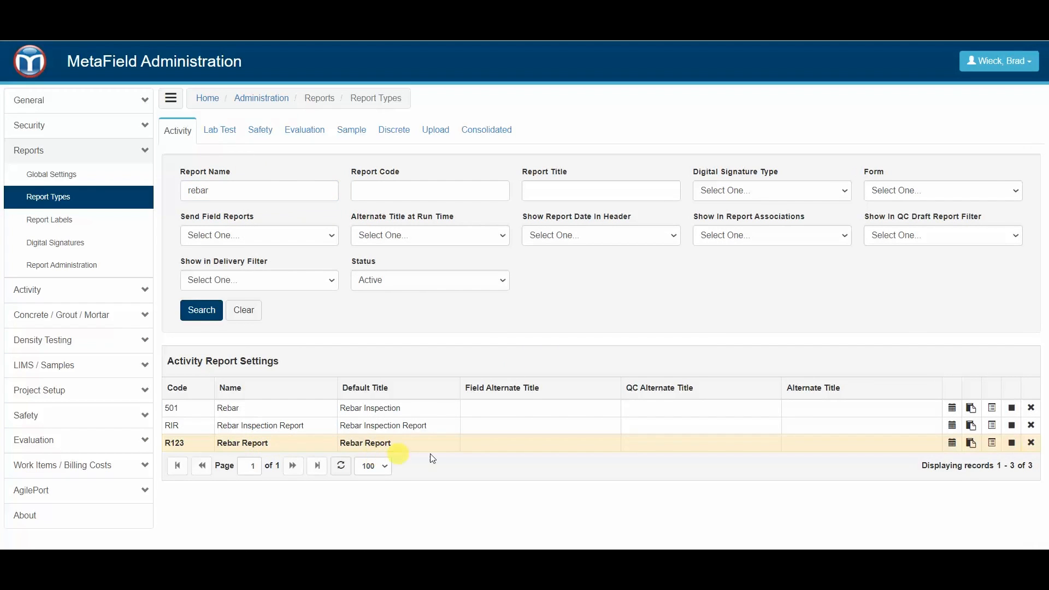
# Step: Load the Rebar Report in Report Designer and scroll to its File Name and Description settings
pyautogui.click(992, 444)
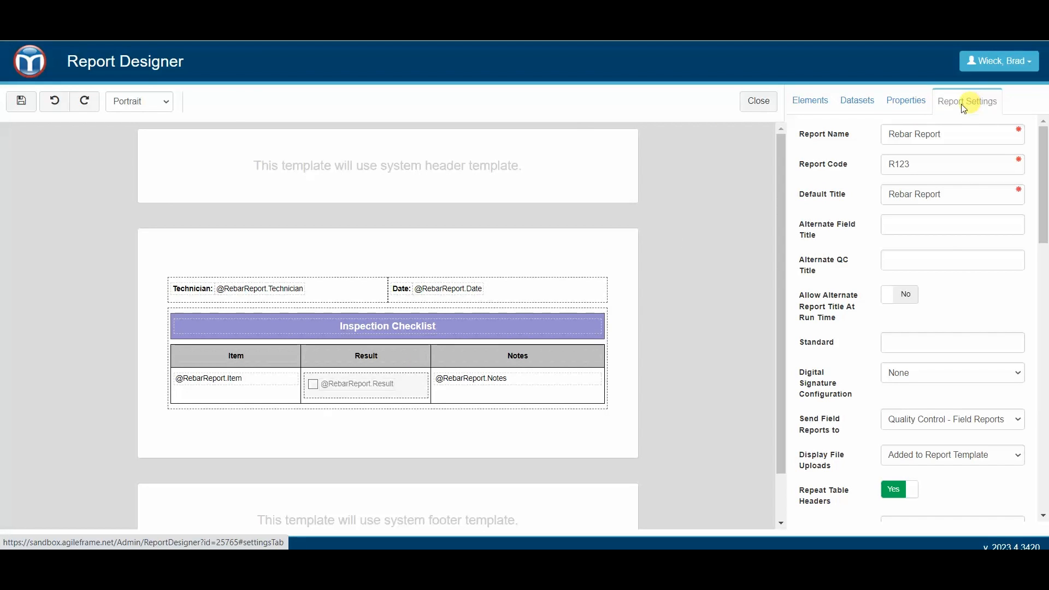
pyautogui.scroll(-9, 899, 219)
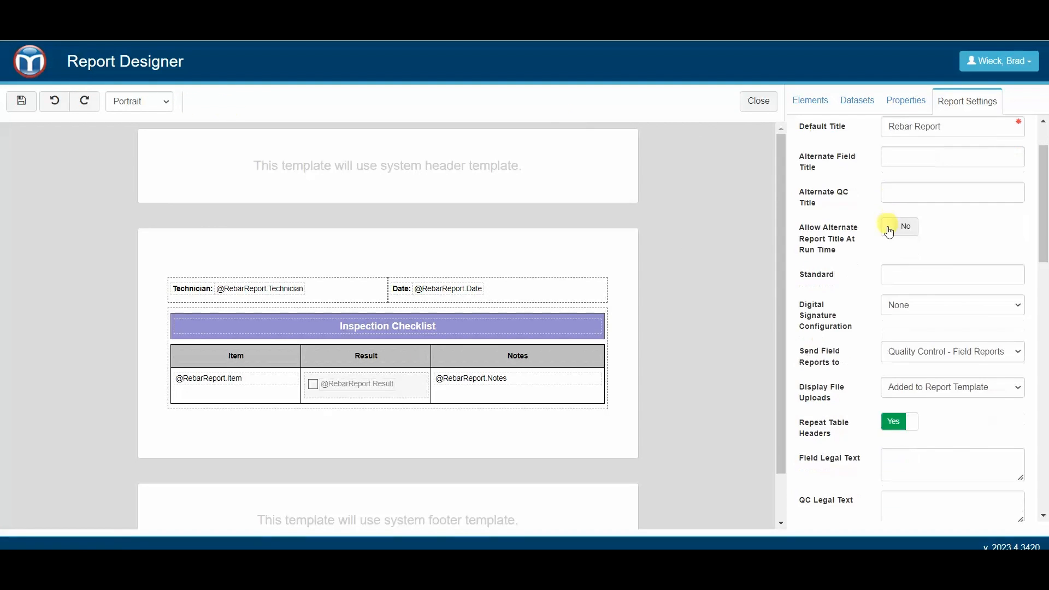
pyautogui.scroll(-1, 893, 247)
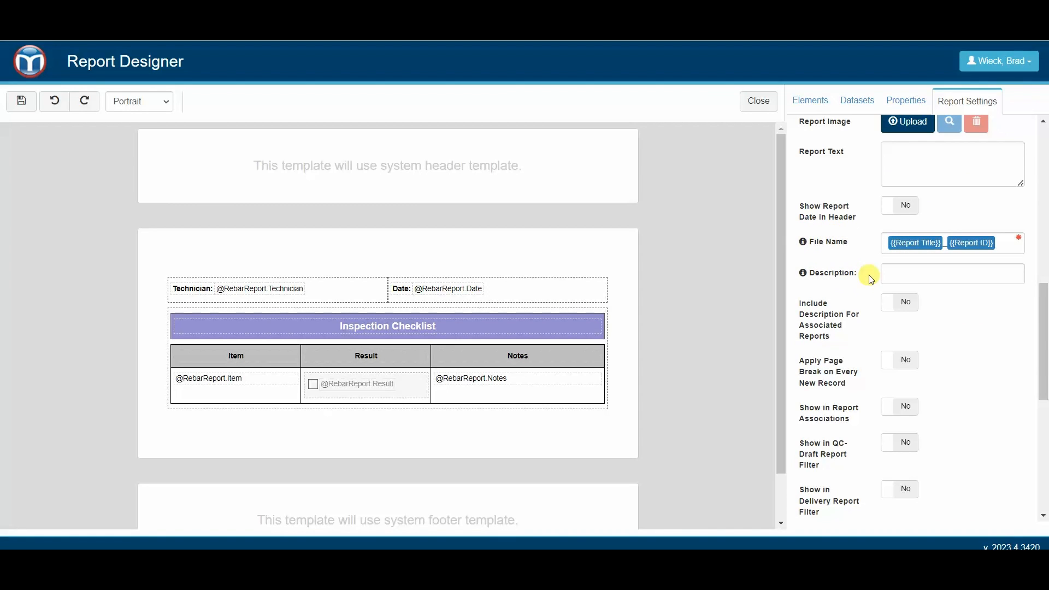
pyautogui.moveTo(804, 246)
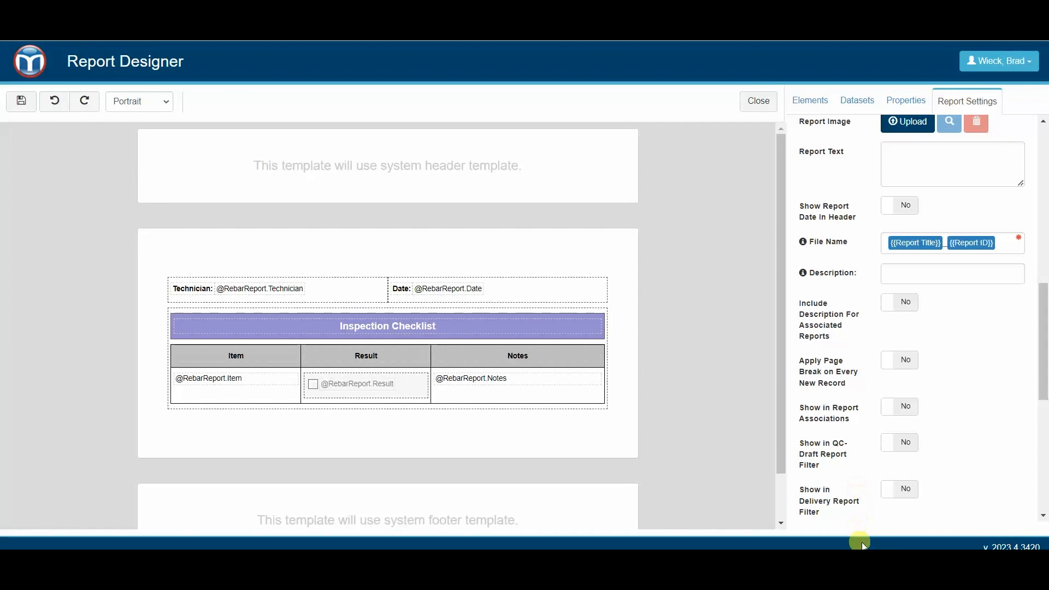
pyautogui.click(875, 562)
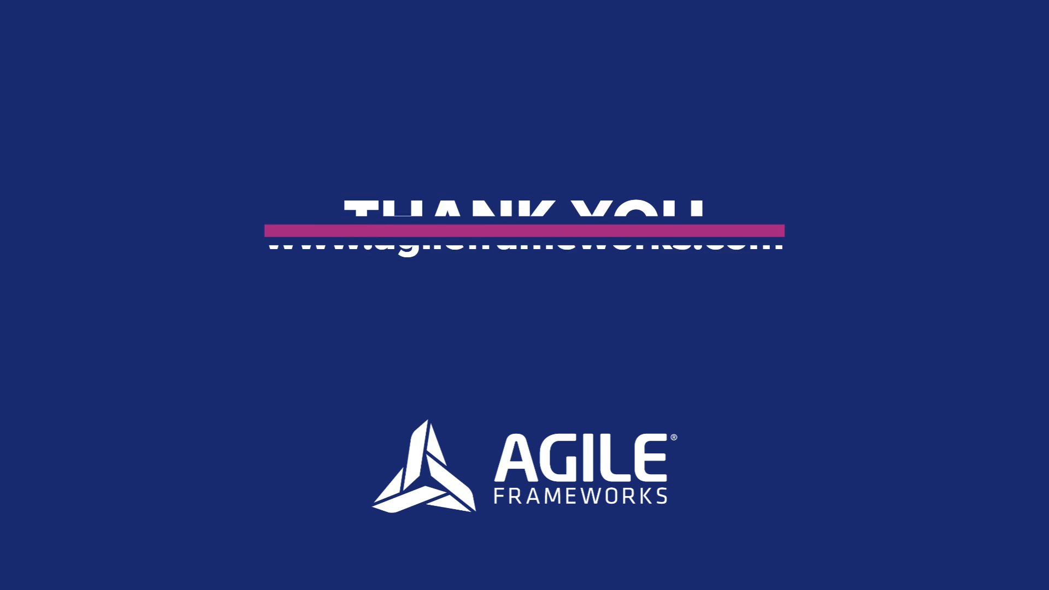